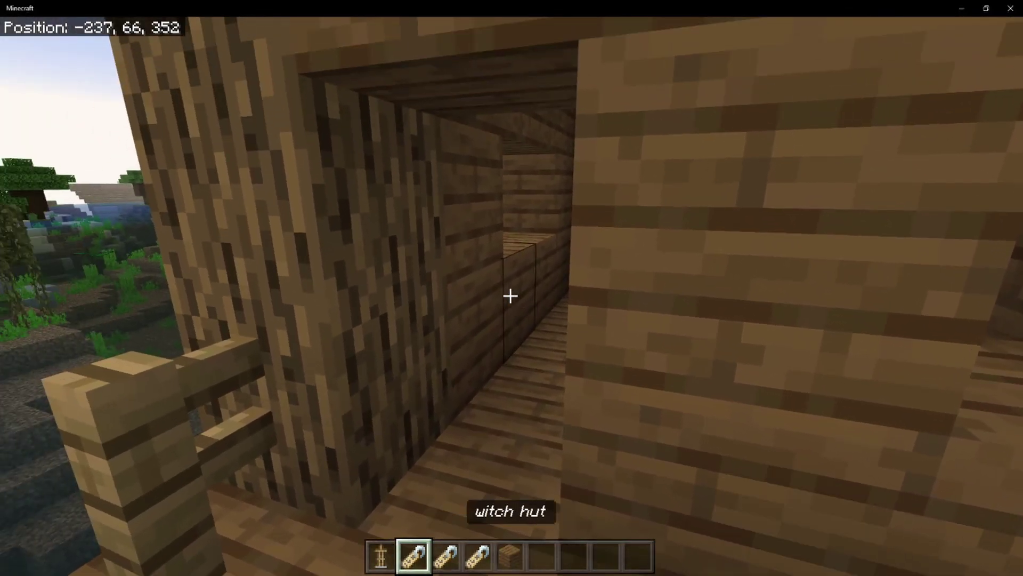
Enter the witch hut's doorway and place an armor stand on the plank floor inside
key(1)
key(w)
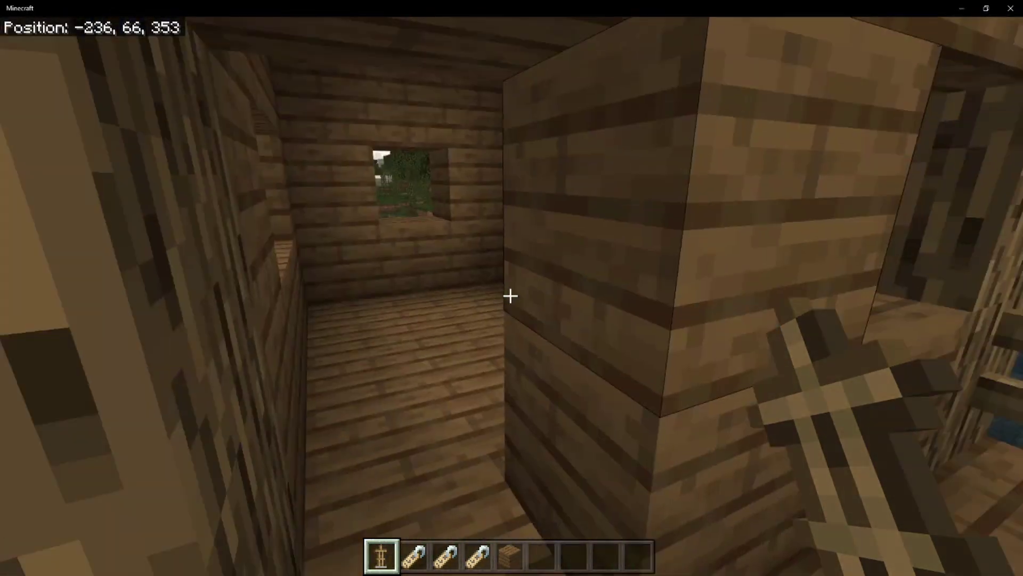
key(w)
right_click(510, 296)
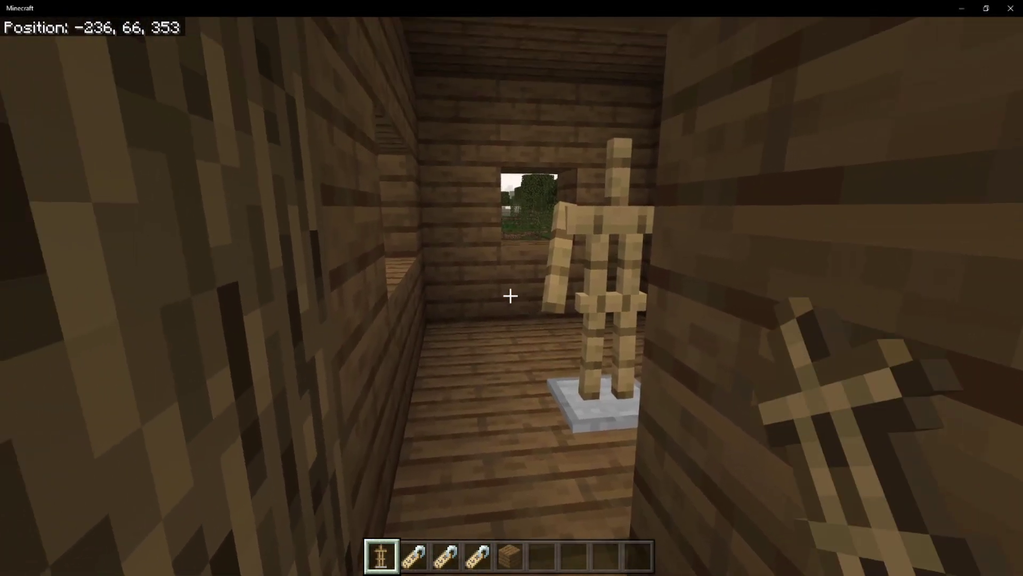
Name the armor stand inside the hut with the "witch hut" name tag
key(2)
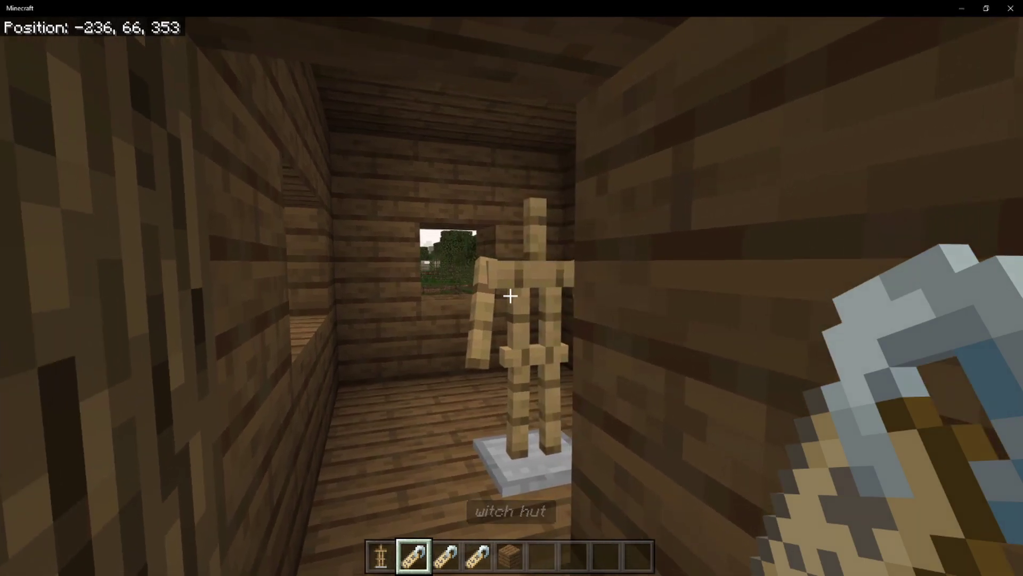
key(w)
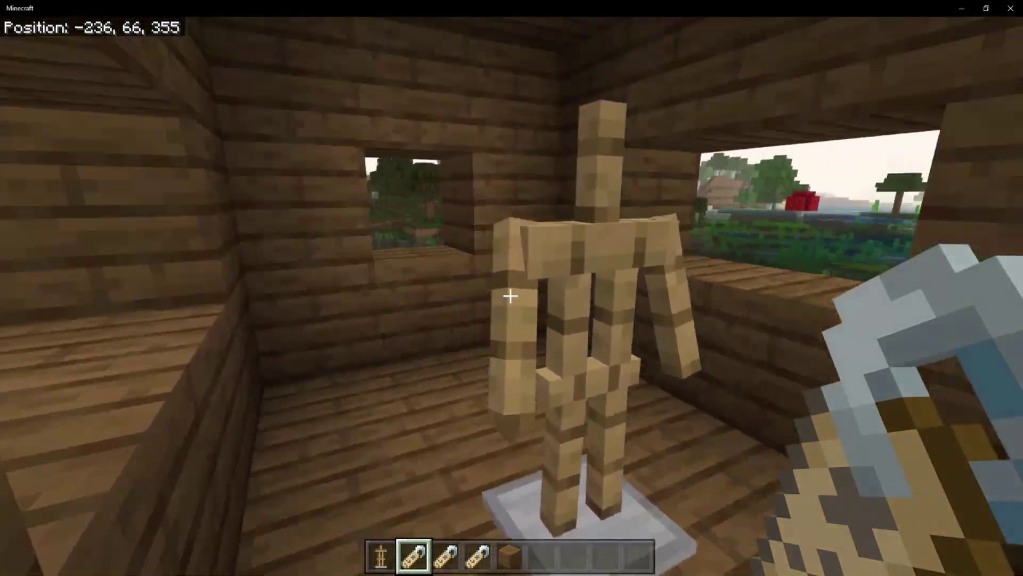
key(w)
key(s)
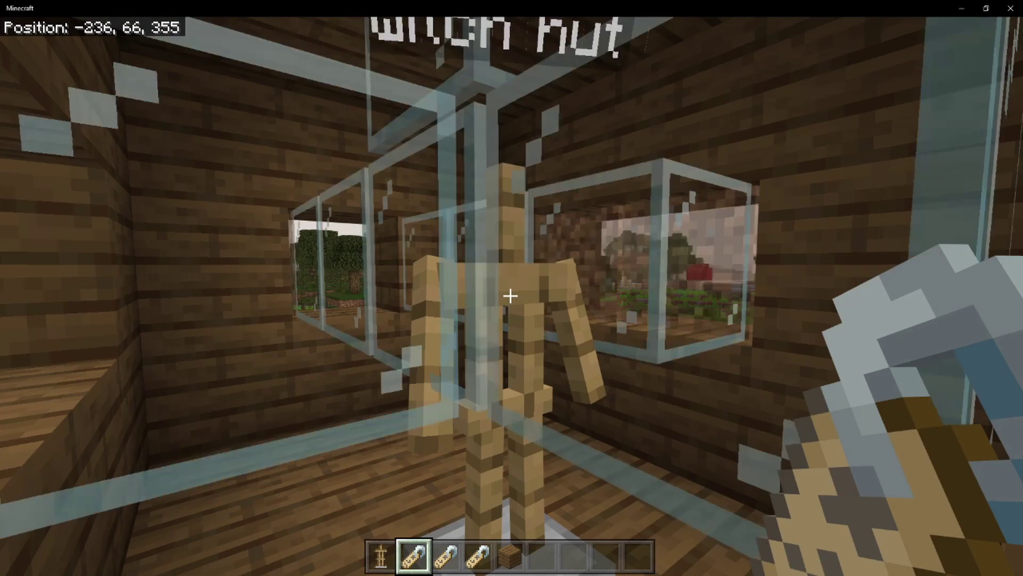
key(s)
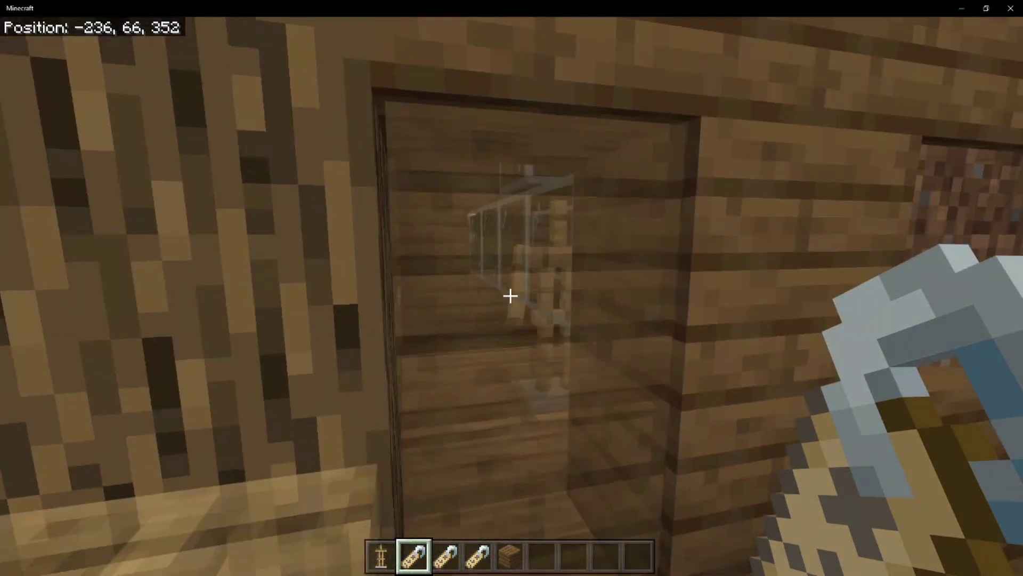
Fly up the scaffolding tower above the hut and place an armor stand on the stone block at its top
key(w)
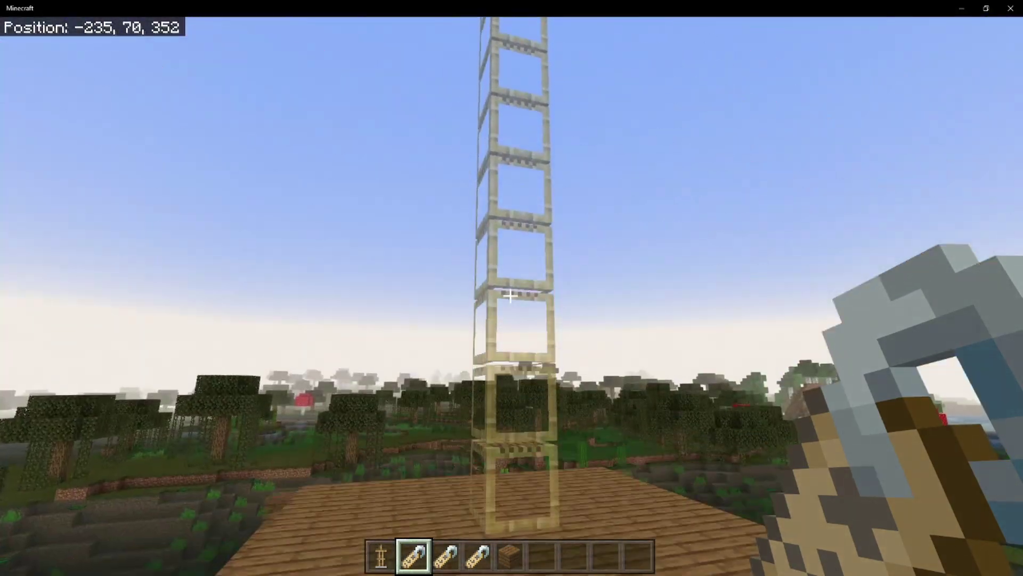
key(space)
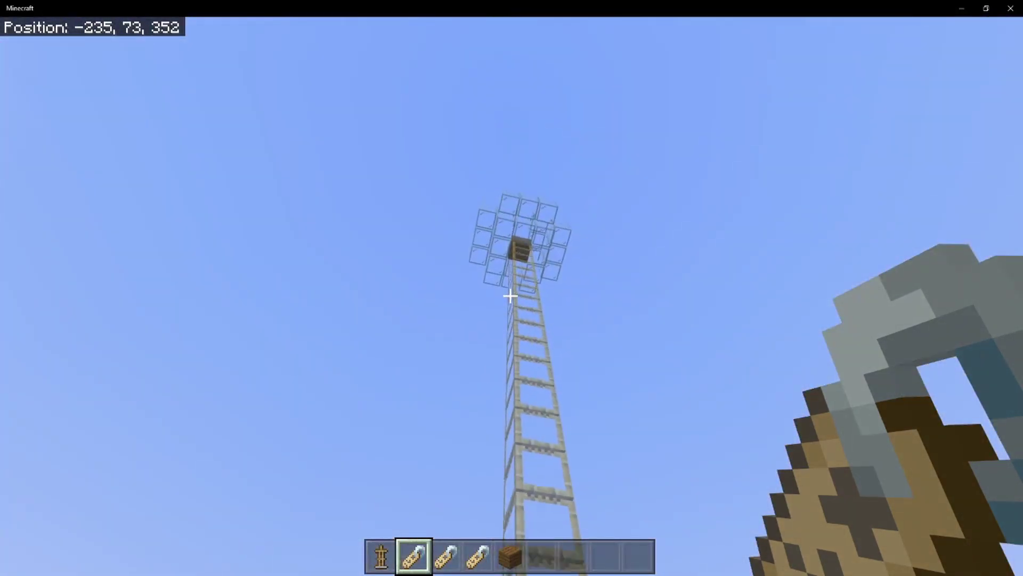
key(shift)
key(1)
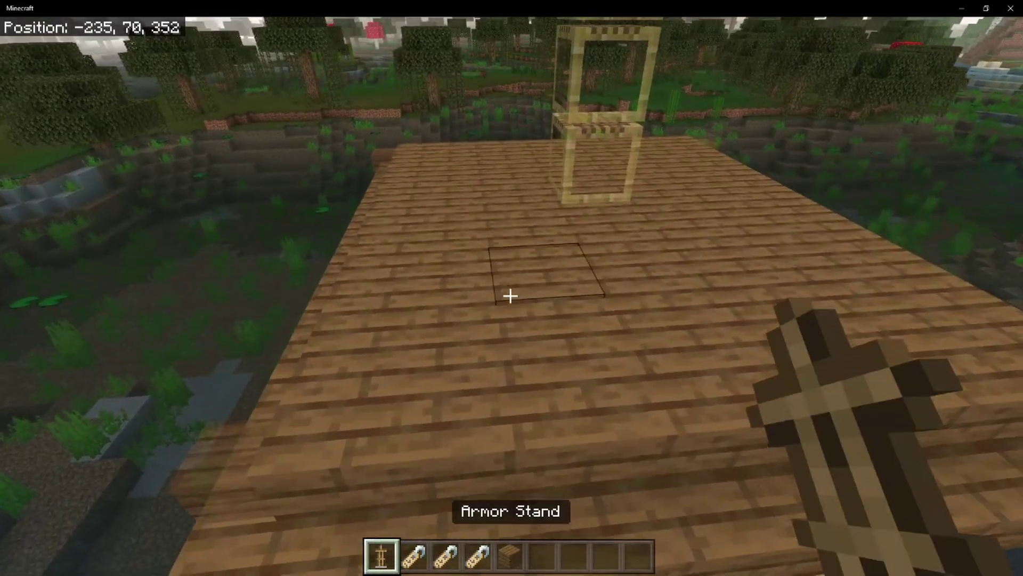
key(3)
key(4)
key(space)
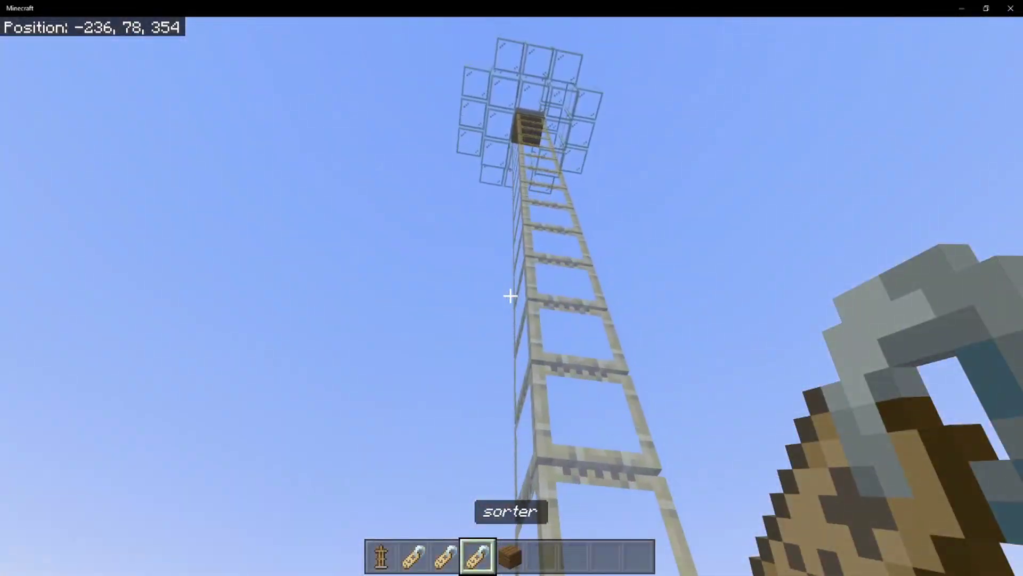
key(1)
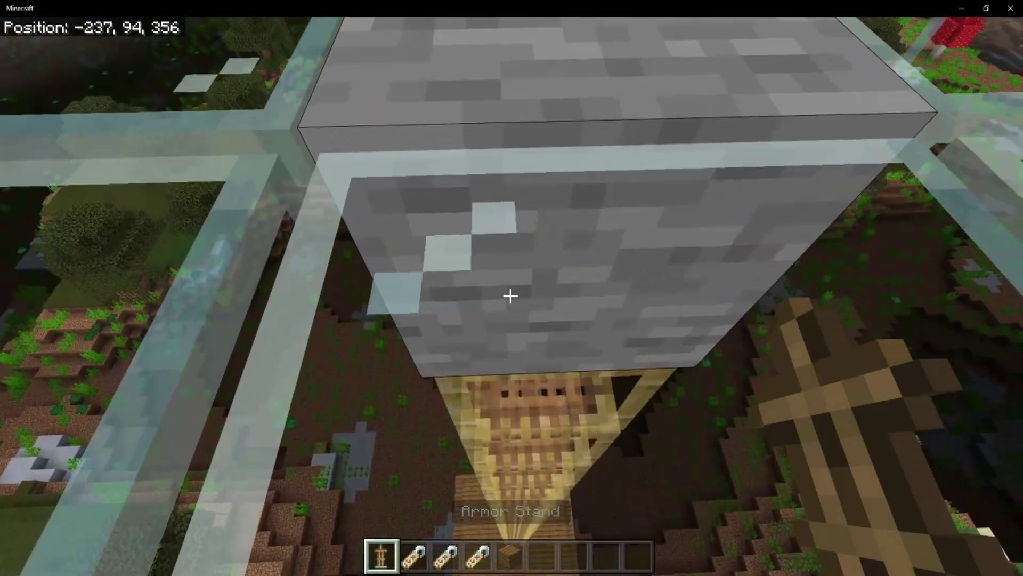
key(space)
right_click(510, 296)
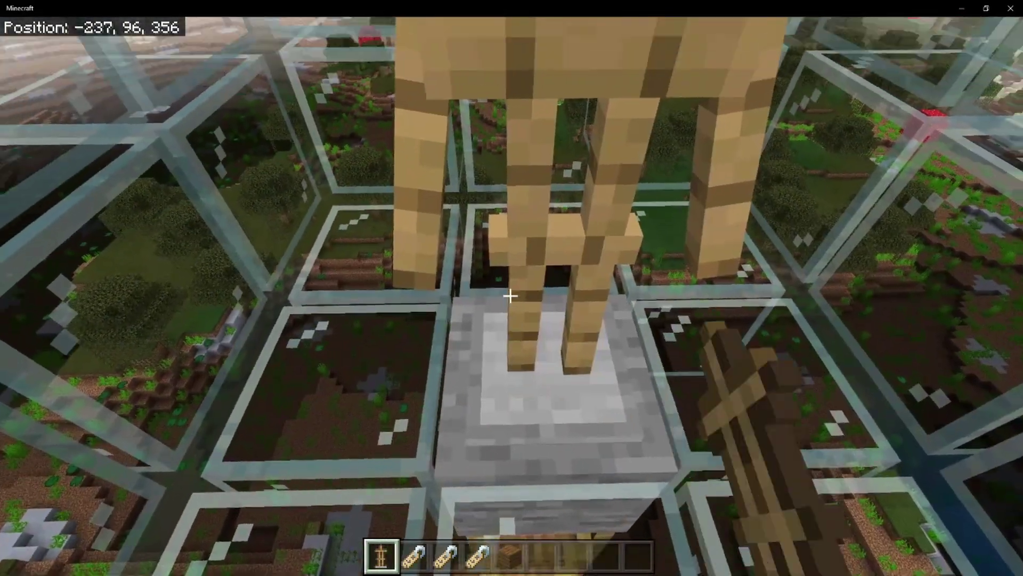
Name the armor stand on top of the tower with the "r44" name tag
key(3)
key(s)
key(w)
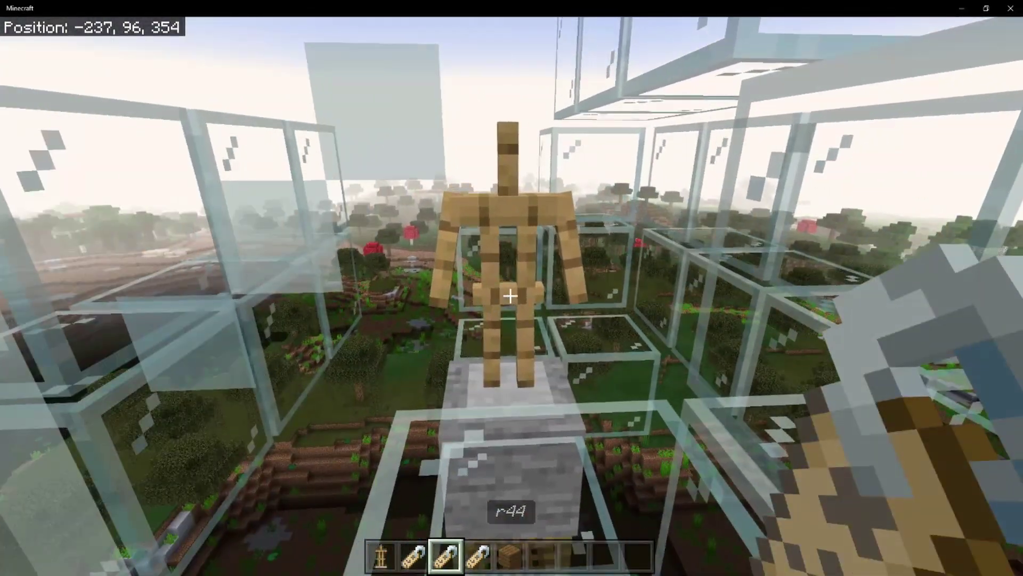
key(s)
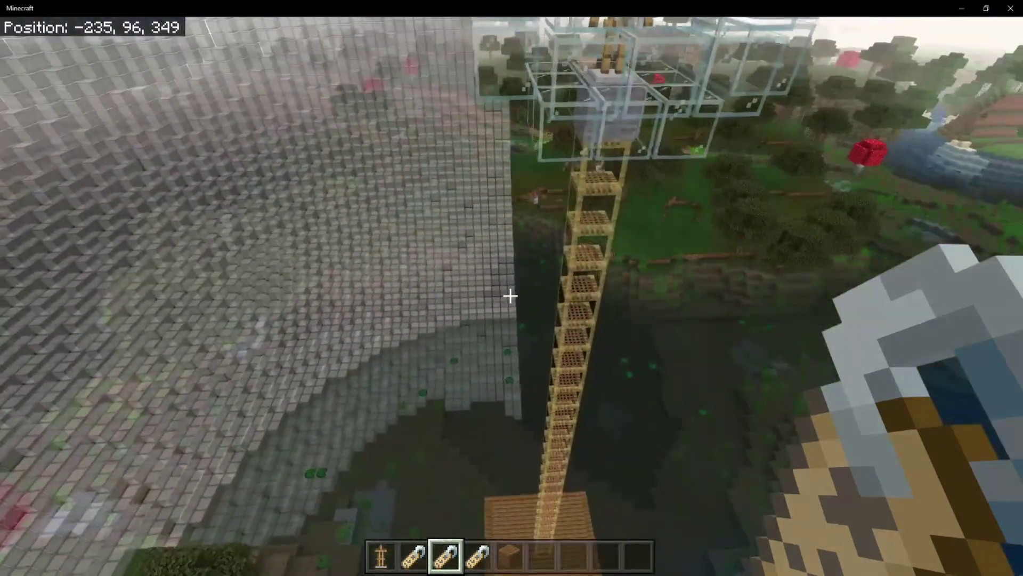
Examine the large "r44" overlay from near the hut, along the scaffolding tower and inside the glass cage
key(shift)
key(s)
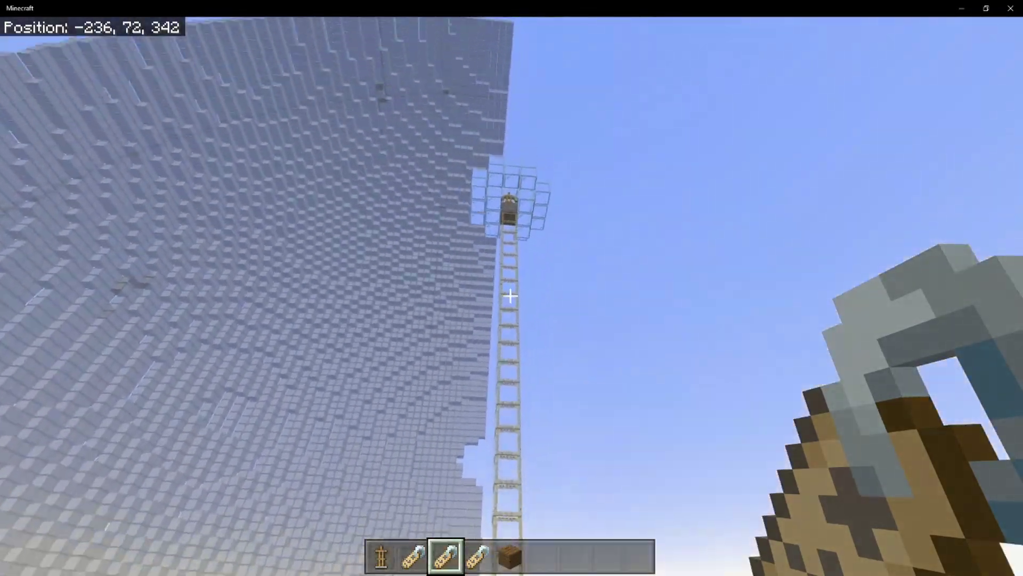
key(space)
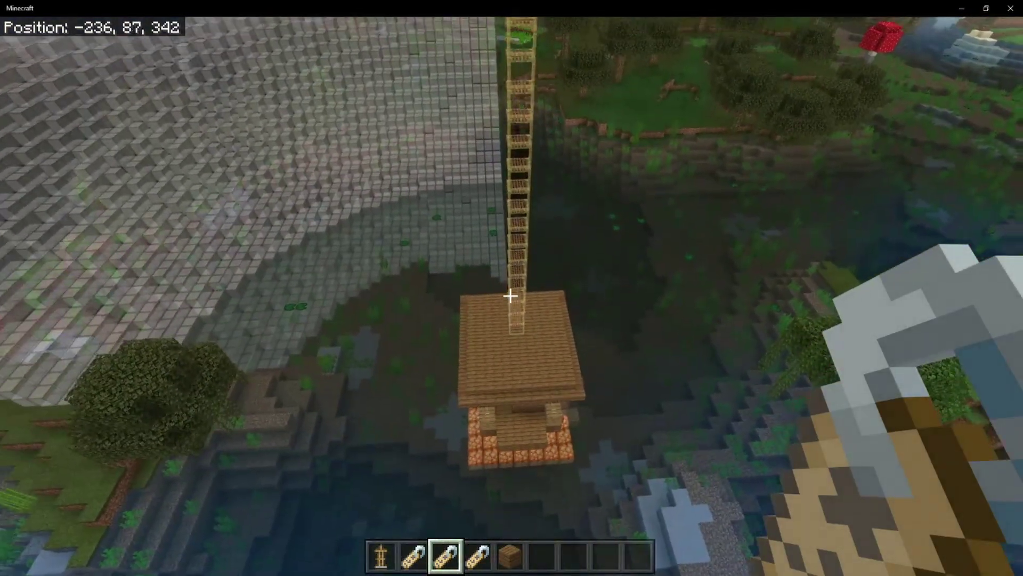
key(w)
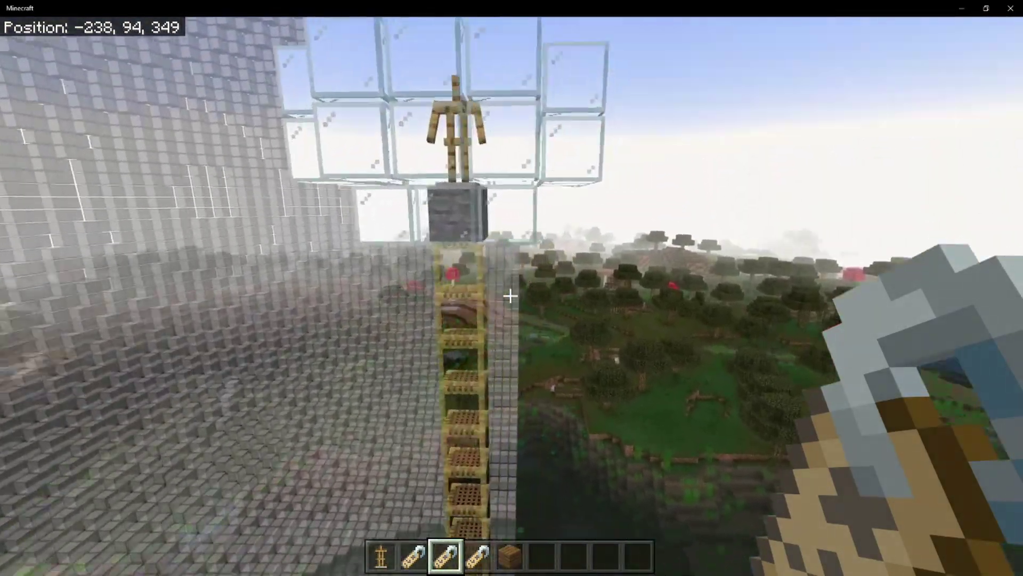
key(5)
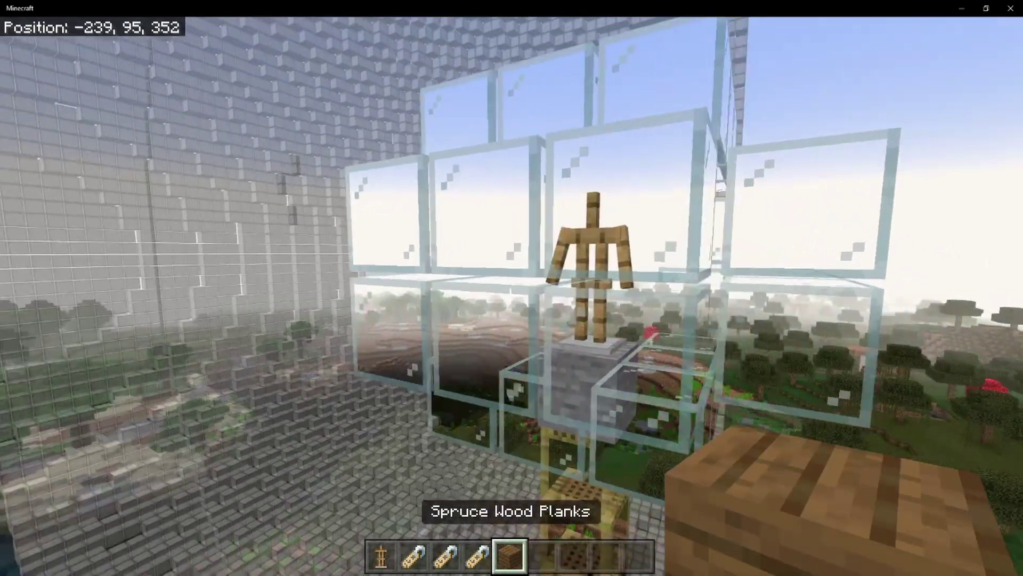
key(d)
key(s)
key(w)
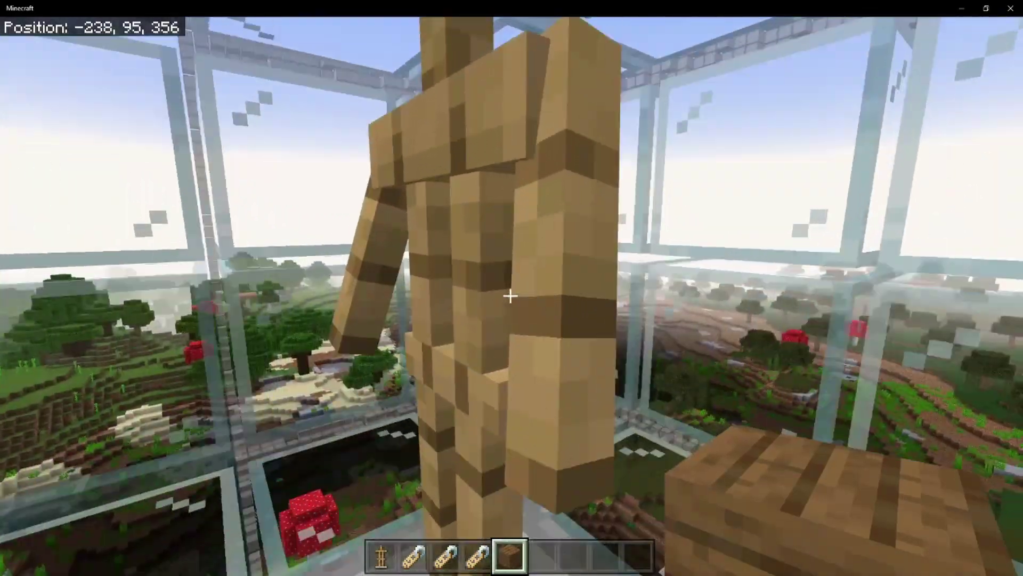
Remove the armor stand from the top of the scaffolding tower and back away below the platform
click(511, 296)
key(space)
key(s)
key(shift)
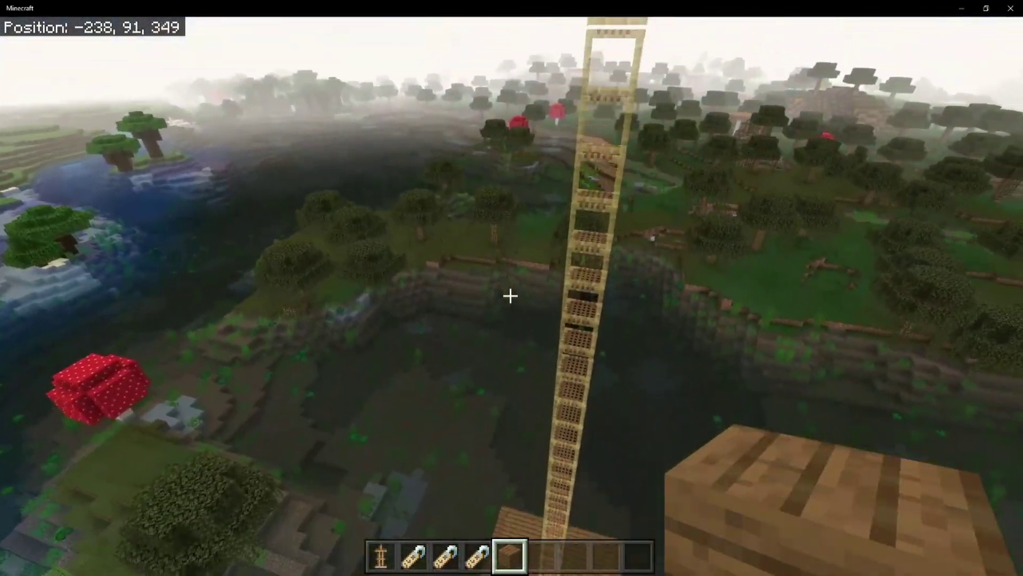
Examine the witch hut overlay from the front porch, the doorway and above the roof with an empty hand
key(6)
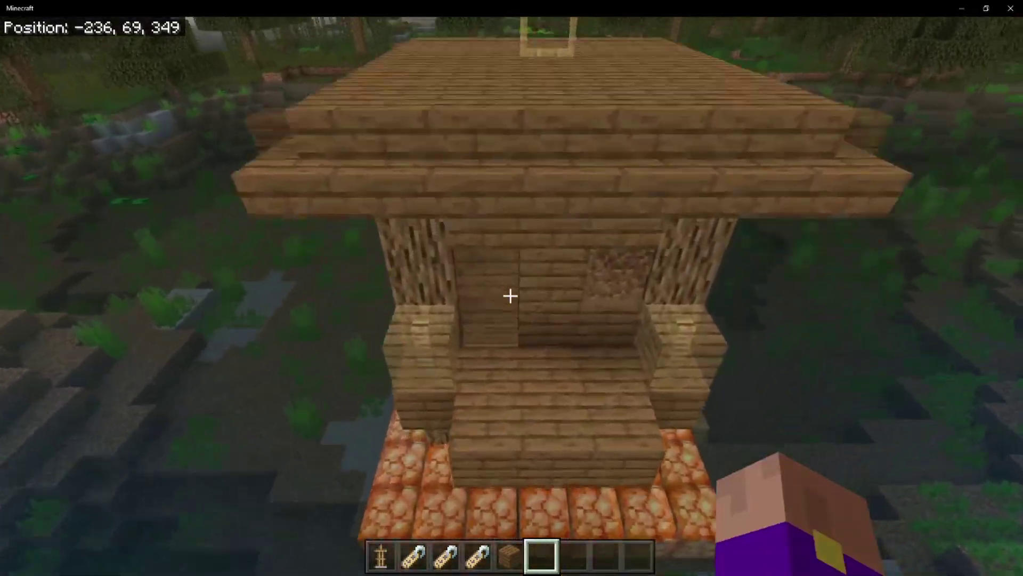
key(shift)
key(a)
key(w)
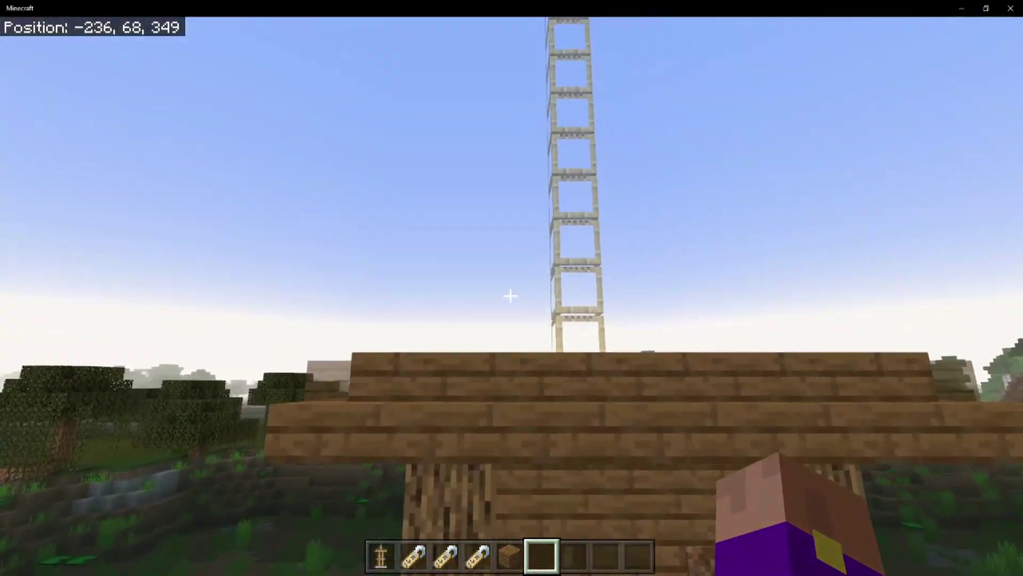
key(w)
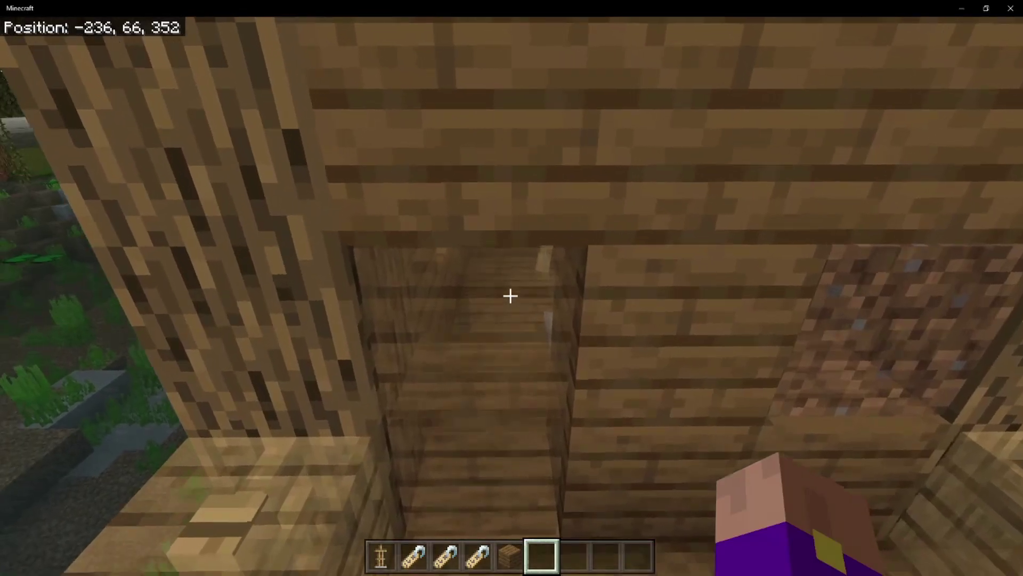
key(w)
key(w)
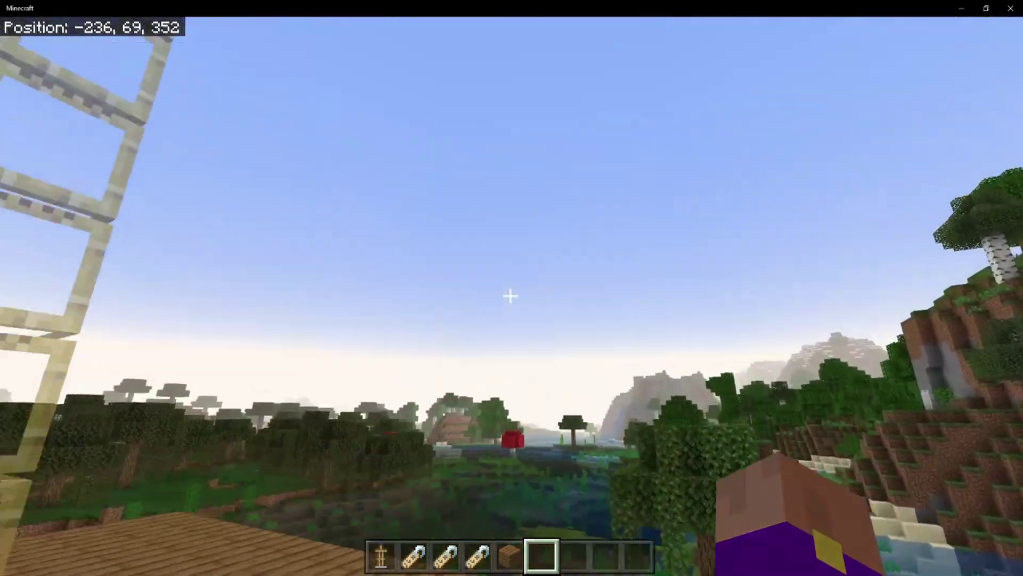
key(s)
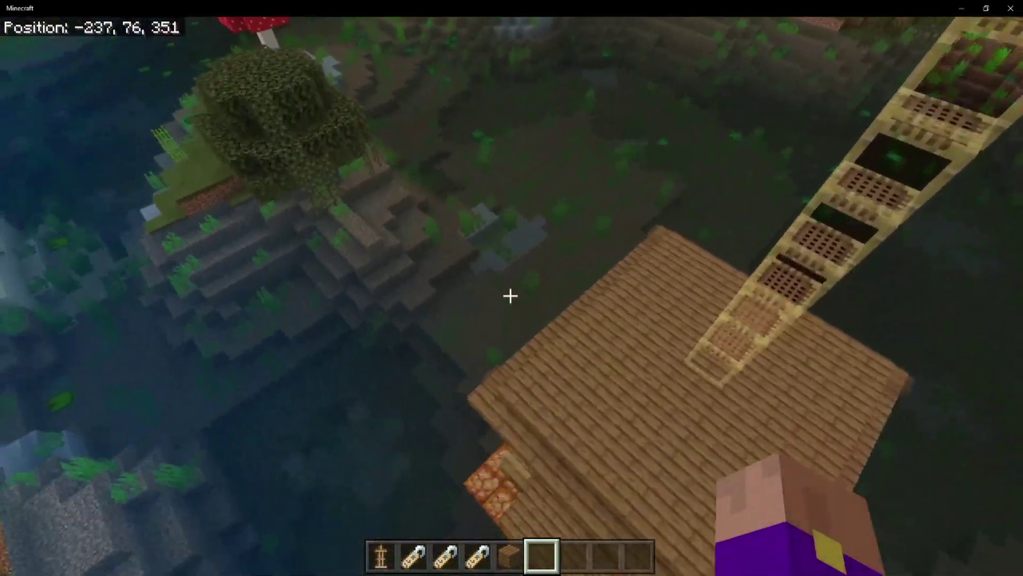
key(w)
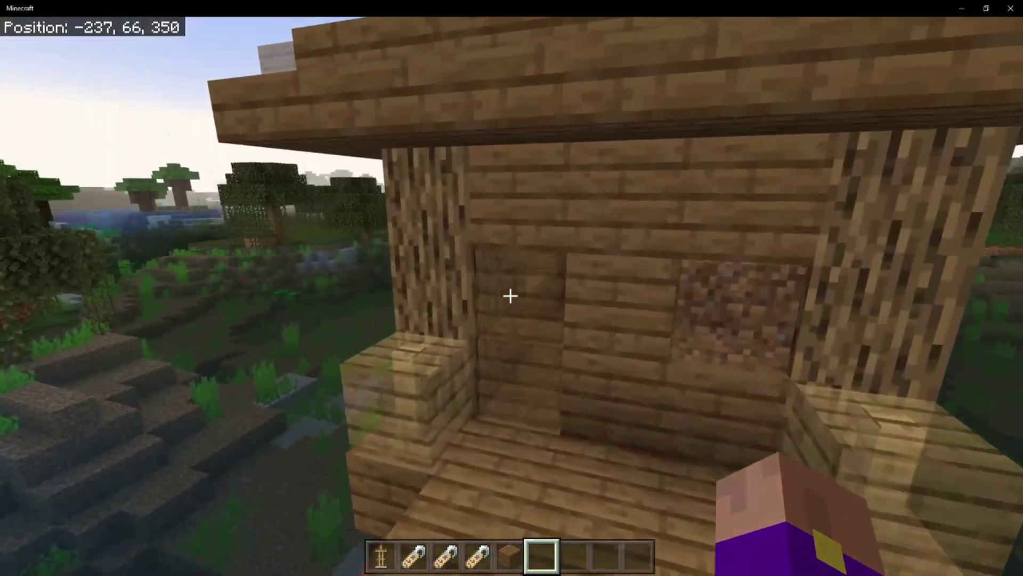
Replace the row of magma blocks in the hut floor with Spruce Wood Planks
key(w)
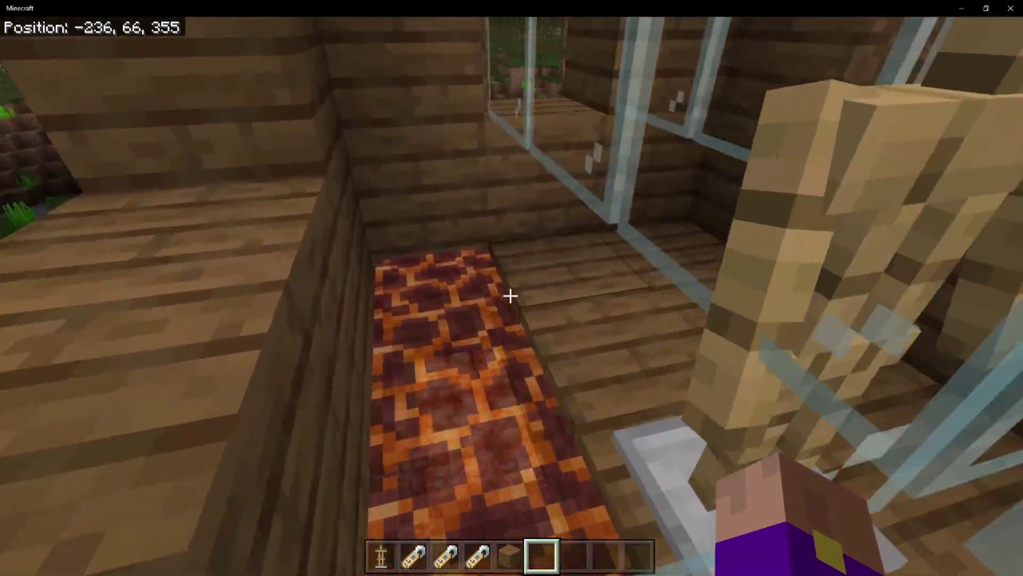
scroll(510, 296, up, 1)
click(510, 296)
right_click(510, 295)
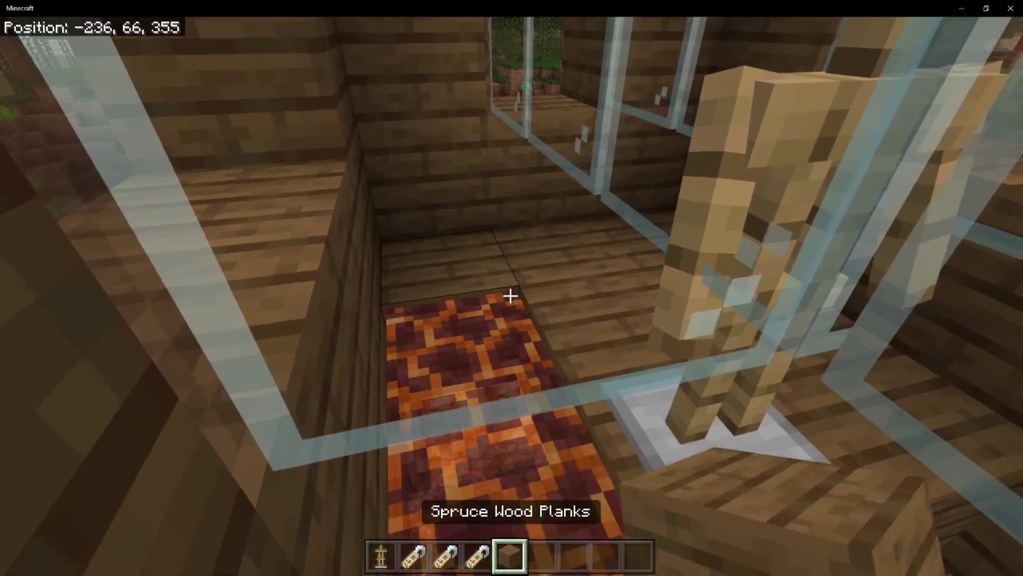
key(s)
click(510, 296)
right_click(510, 296)
click(510, 296)
right_click(510, 296)
key(w)
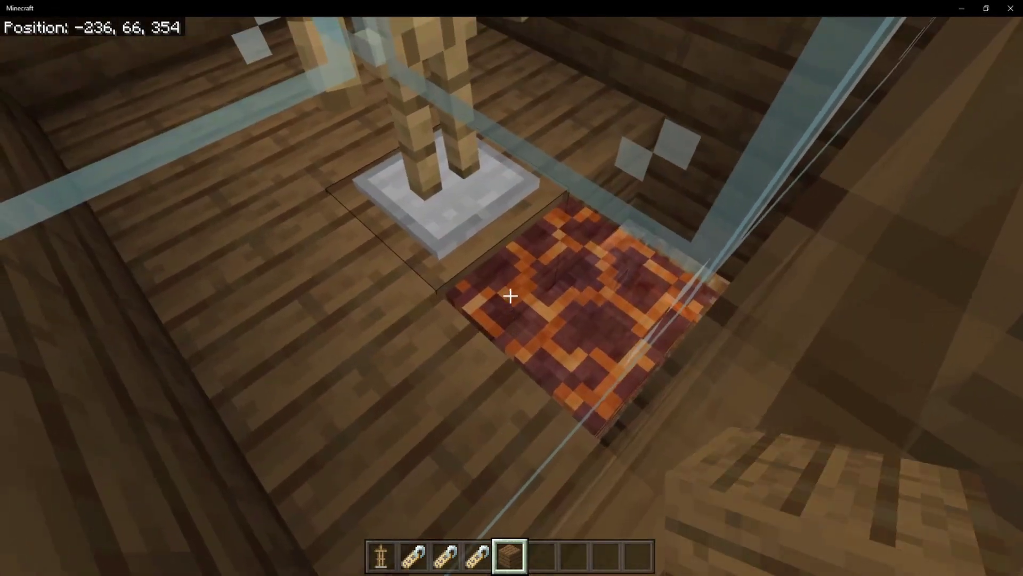
click(510, 296)
right_click(511, 296)
Examine the glowing platform and redstone parts beneath the hut, plus the overlay at the doorway
key(s)
scroll(510, 295, down, 1)
key(s)
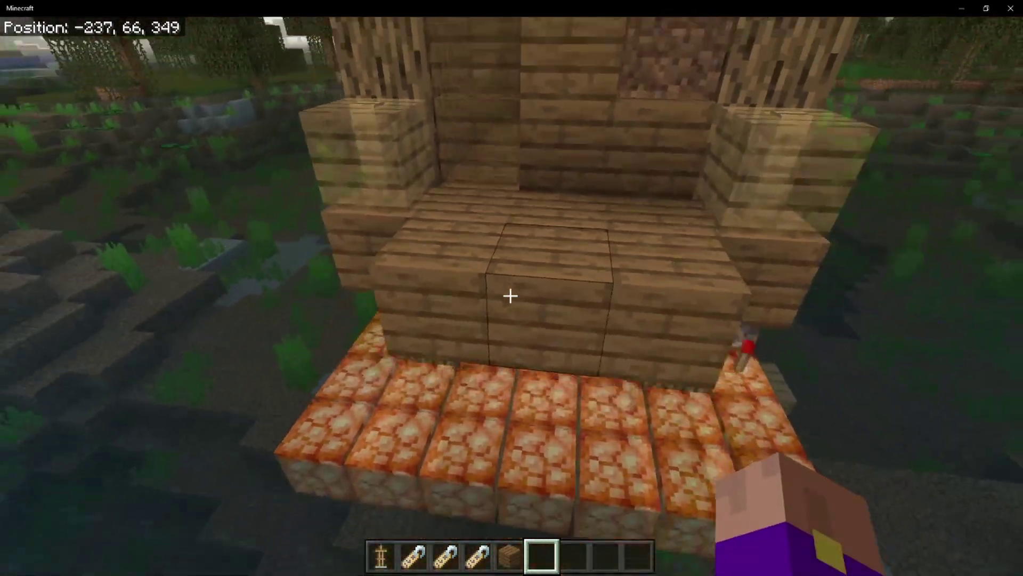
key(shift)
key(space)
key(w)
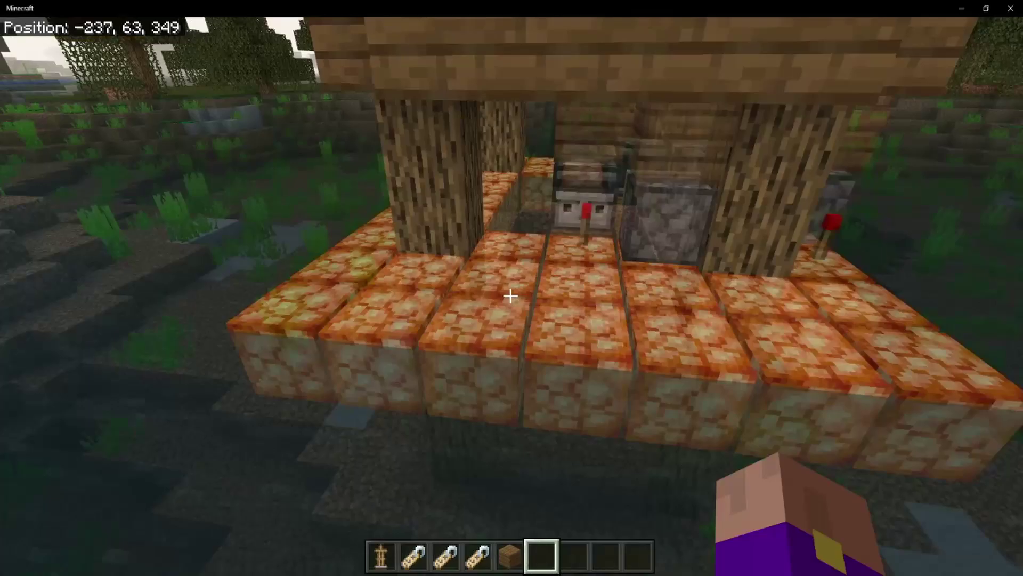
key(a)
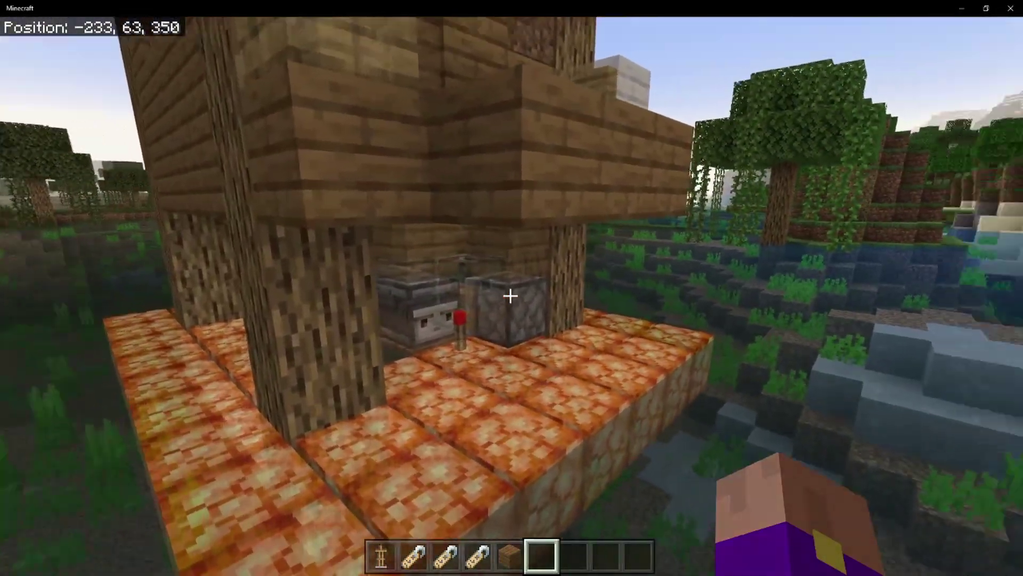
key(d)
key(space)
key(w)
key(w)
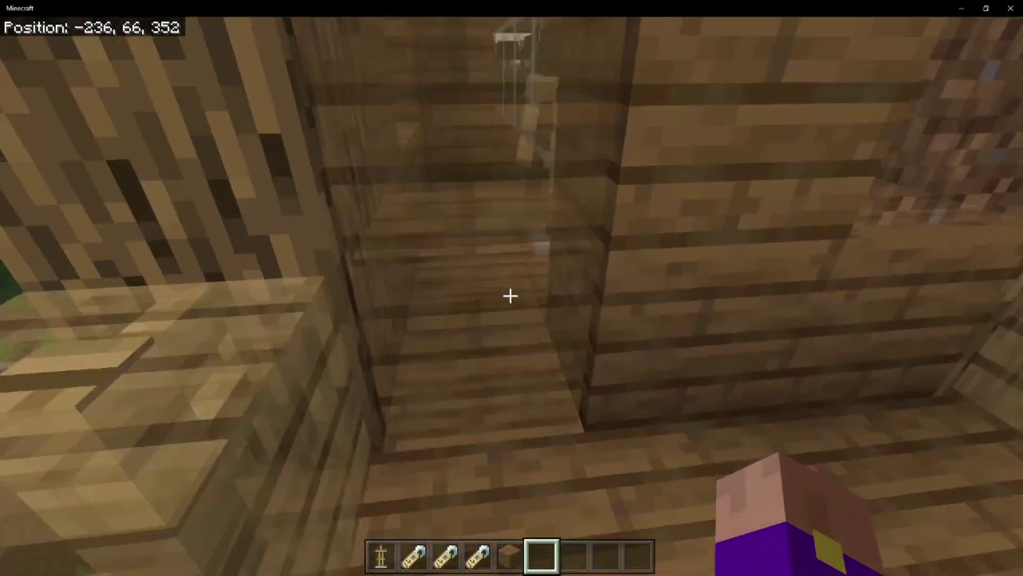
key(s)
key(shift)
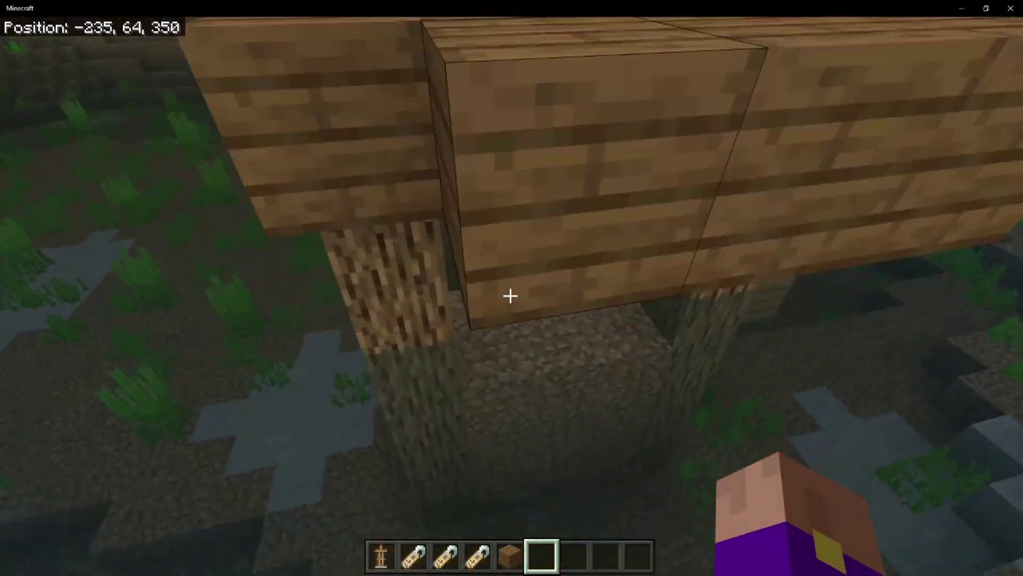
Fly up to the porch, place armor stands inside the hut and apply the witch hut name tag
key(w)
key(space)
scroll(511, 296, up, 2)
key(1)
key(w)
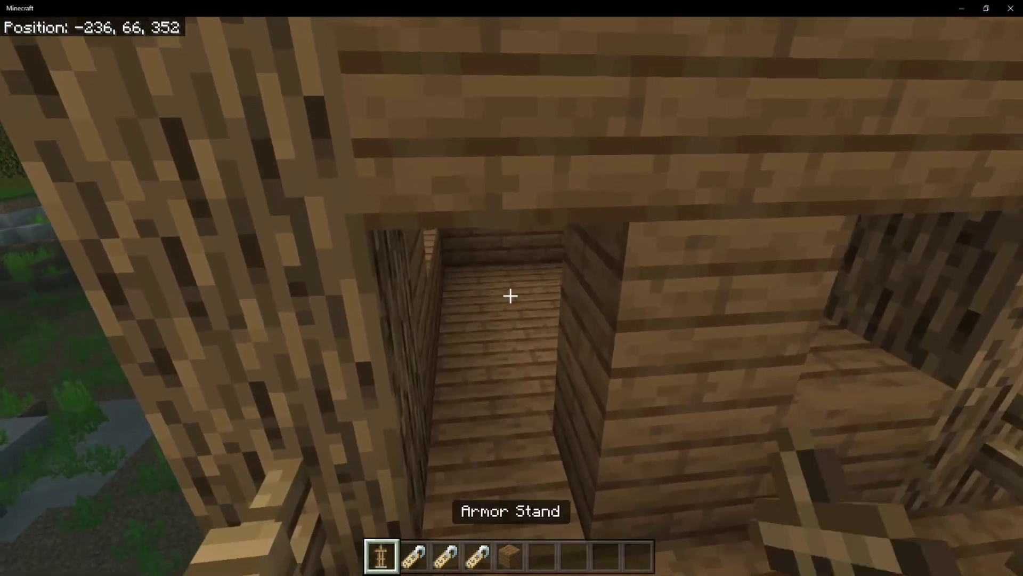
key(2)
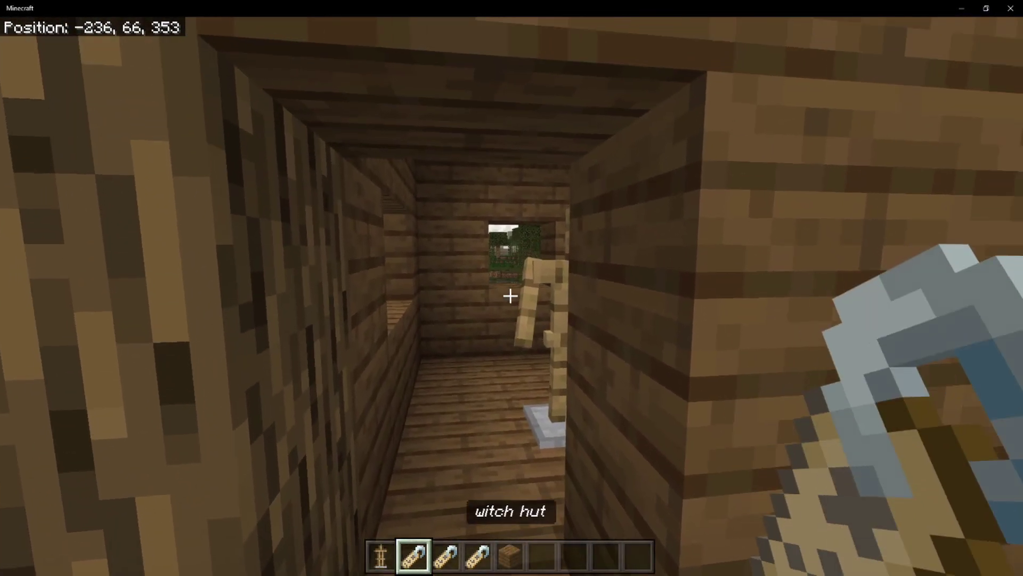
key(w)
key(3)
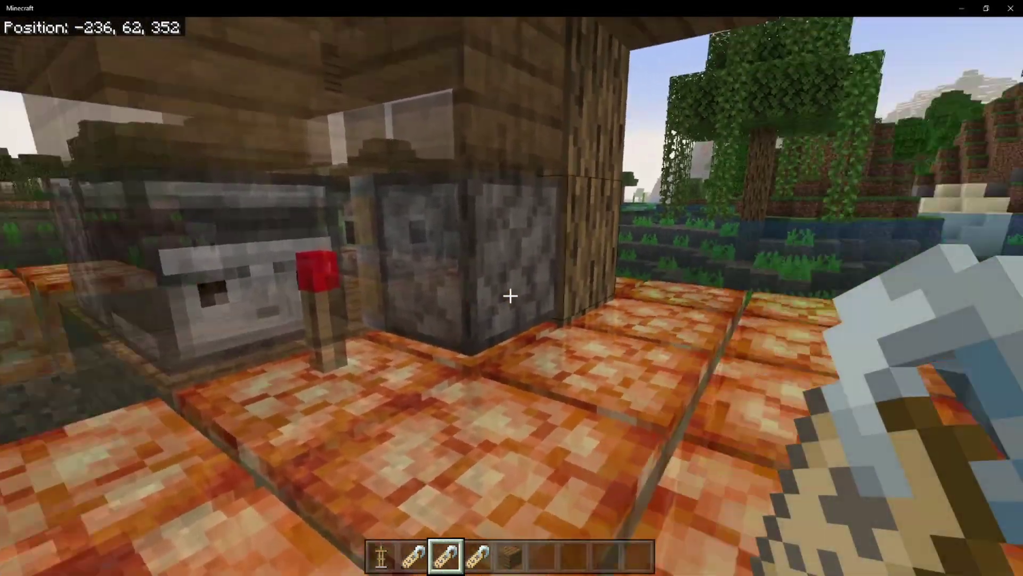
Check the overlay beneath and inside the hut, and remove the armor stands from its floor
key(w)
key(w)
key(space)
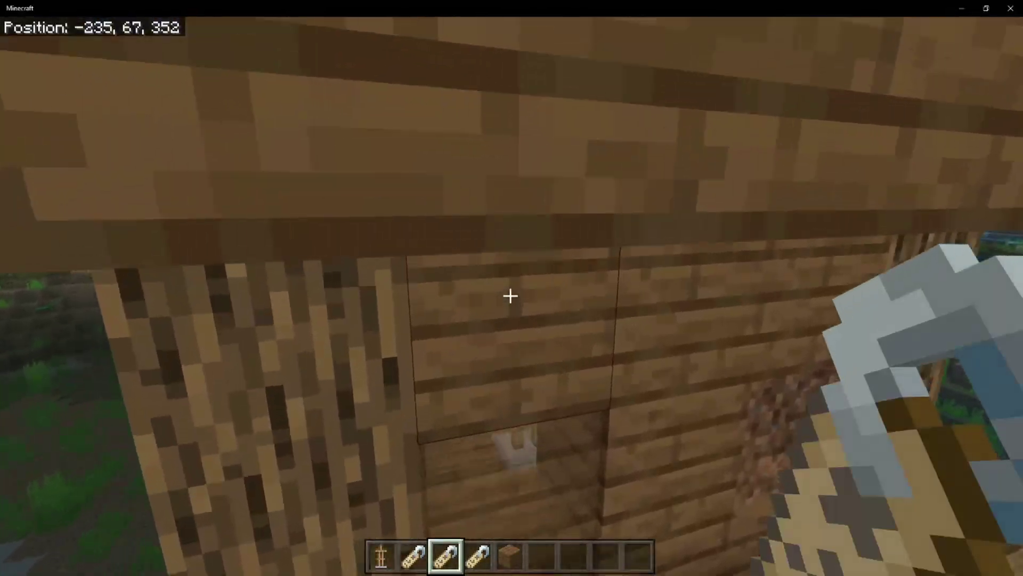
key(shift)
key(w)
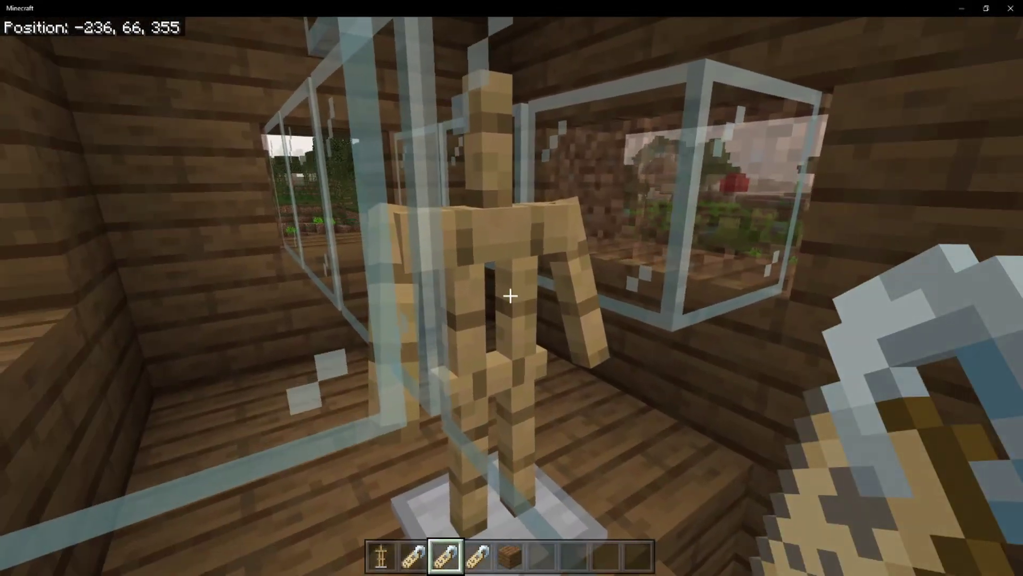
key(w)
key(5)
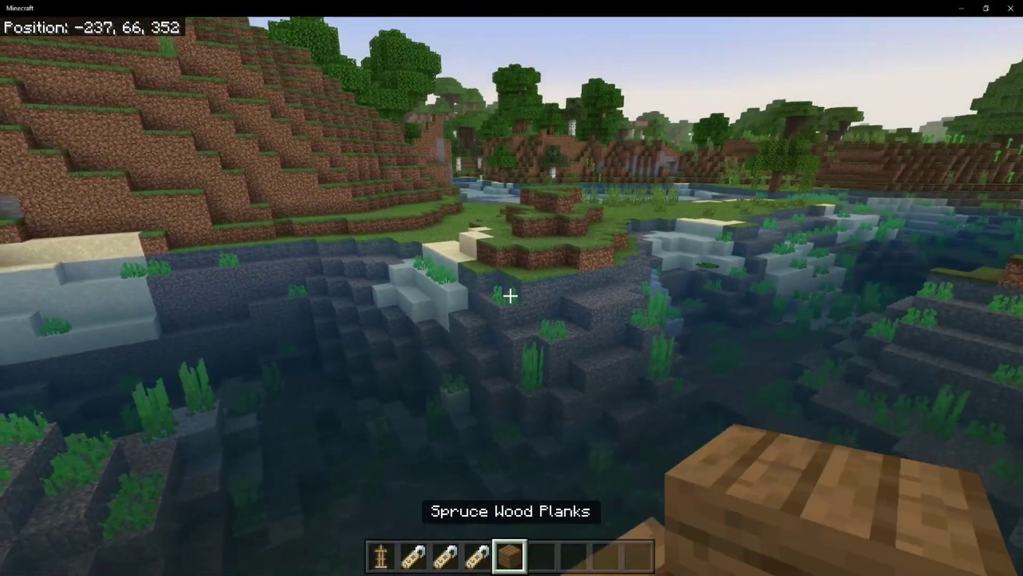
Fly from the hut to the grassy strip of land and place three armor stands side by side
key(space)
key(w)
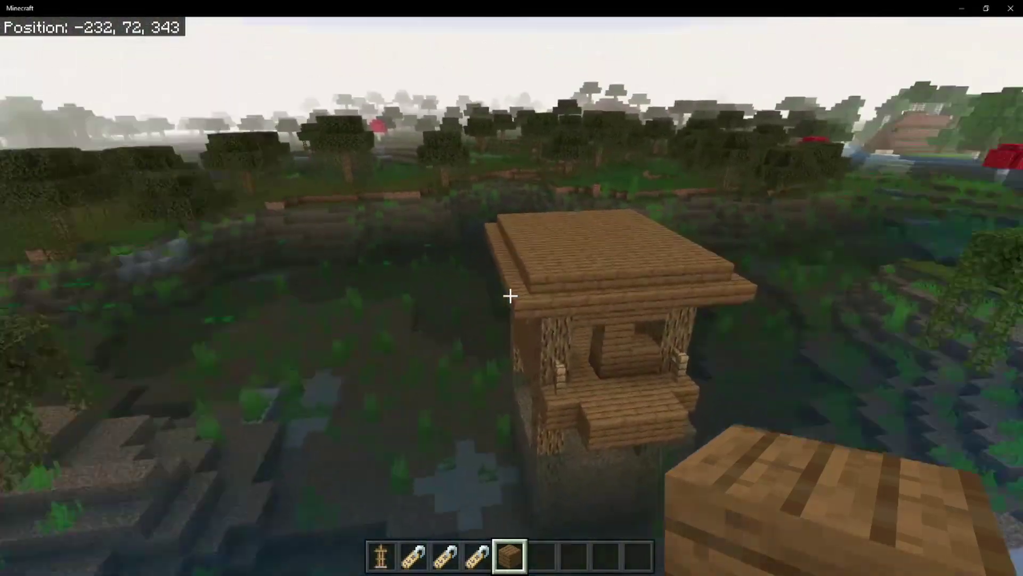
key(4)
scroll(512, 288, up, 3)
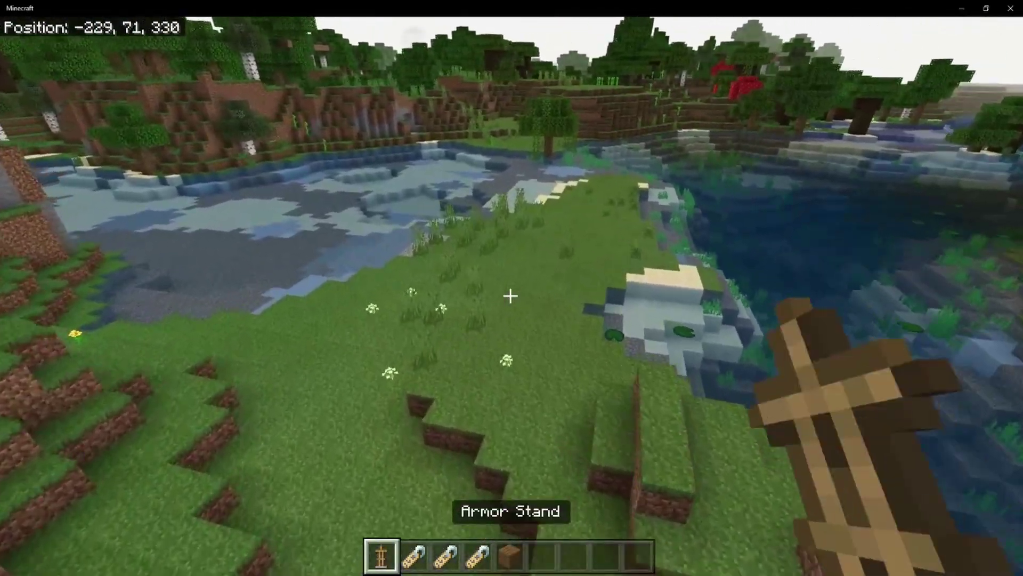
key(w)
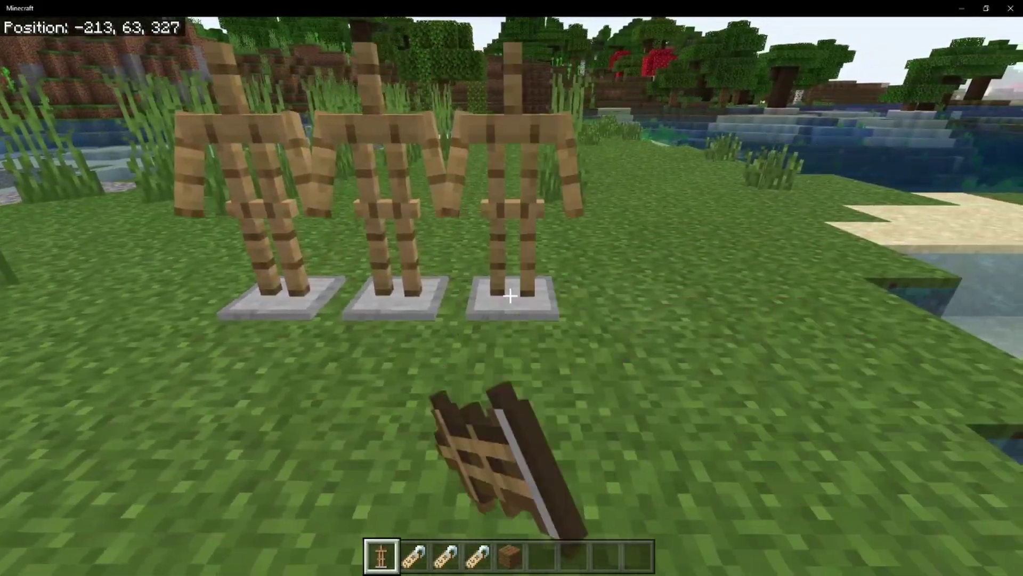
Name the three armor stands with the witch hut, r44 and sorter tags, one tag per stand
scroll(512, 288, down, 1)
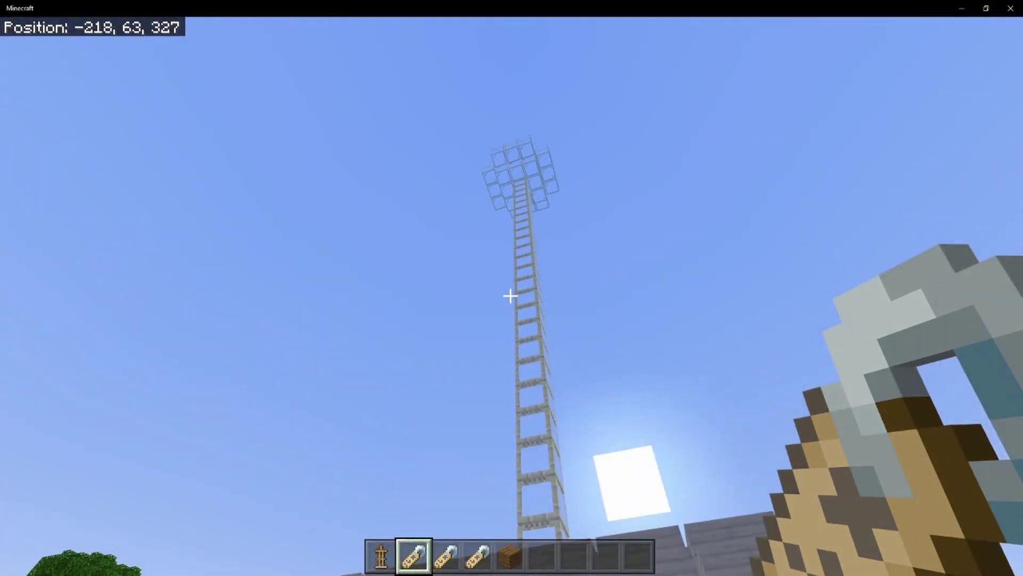
scroll(512, 288, down, 2)
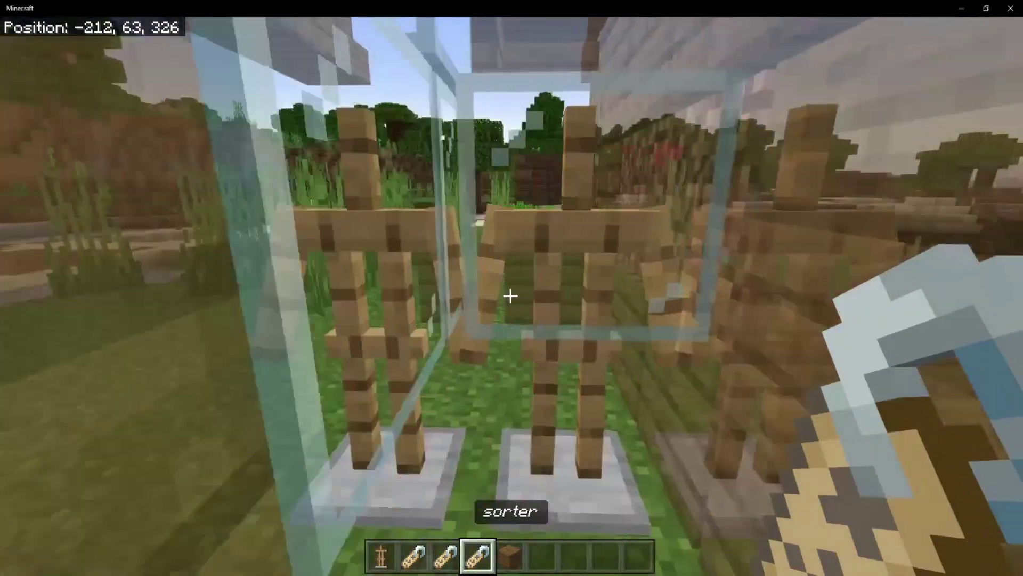
scroll(512, 288, up, 1)
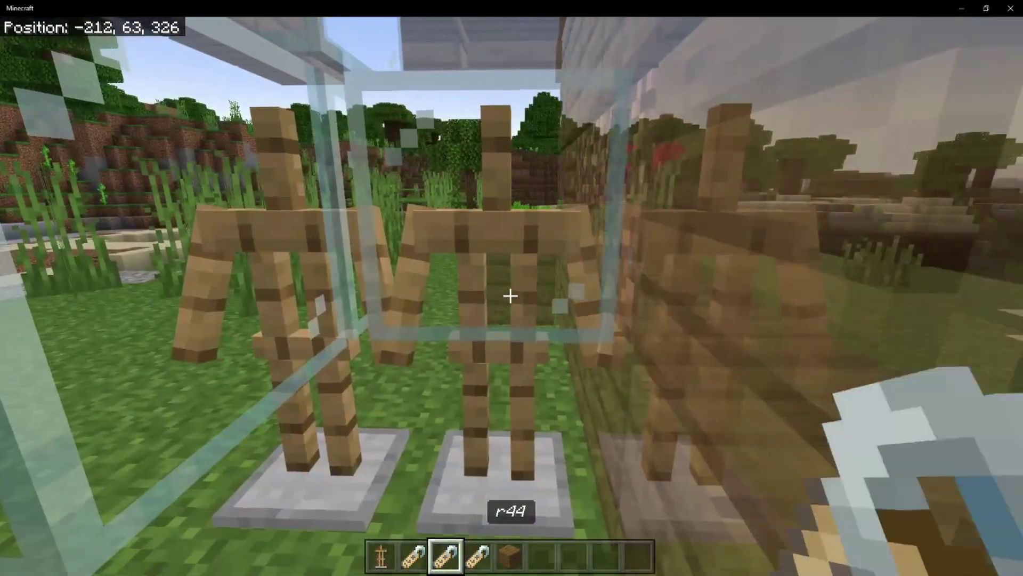
key(w)
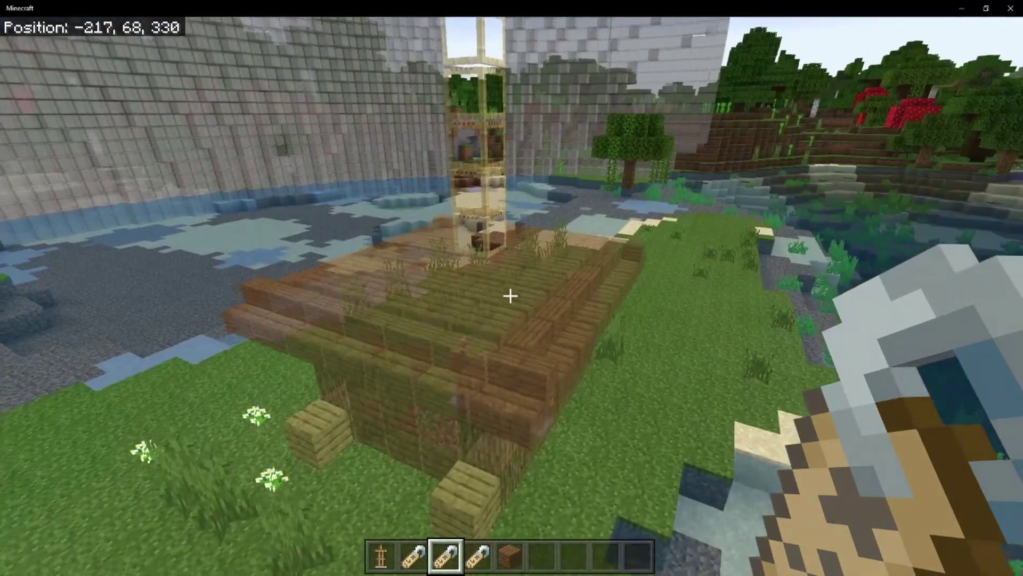
key(4)
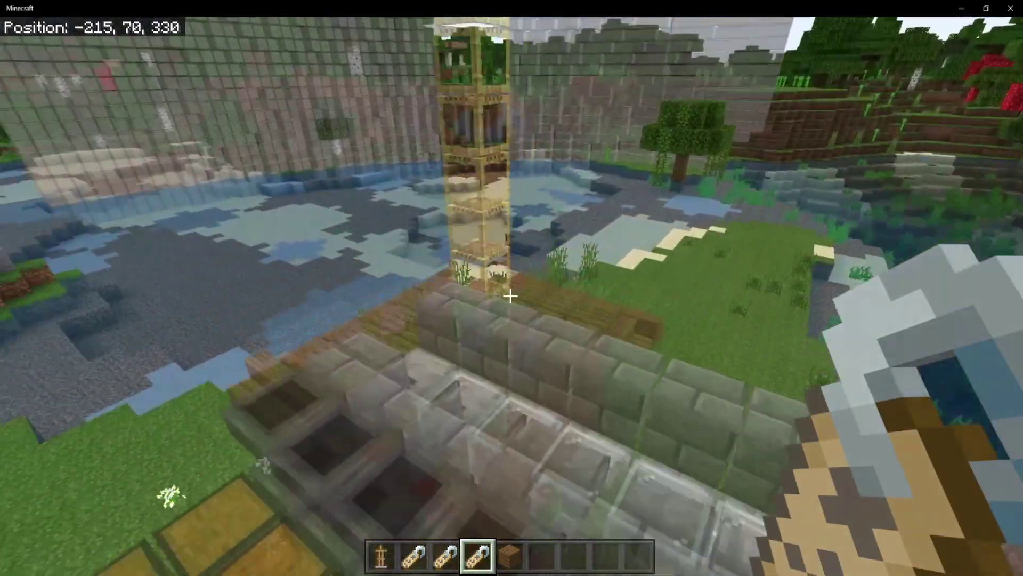
Examine the three overlapping structure overlays from high above and at ground level with an empty hand
key(5)
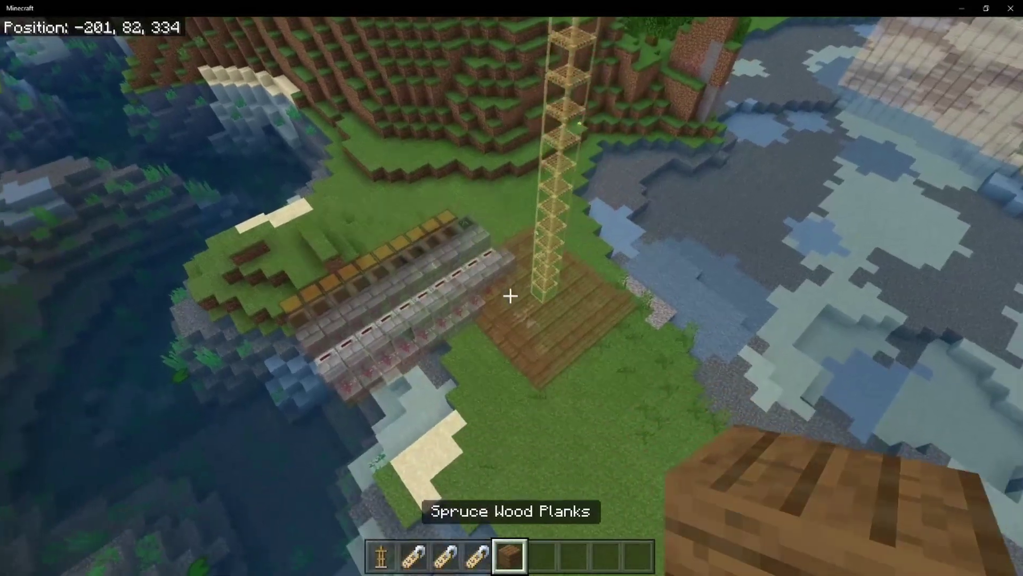
key(6)
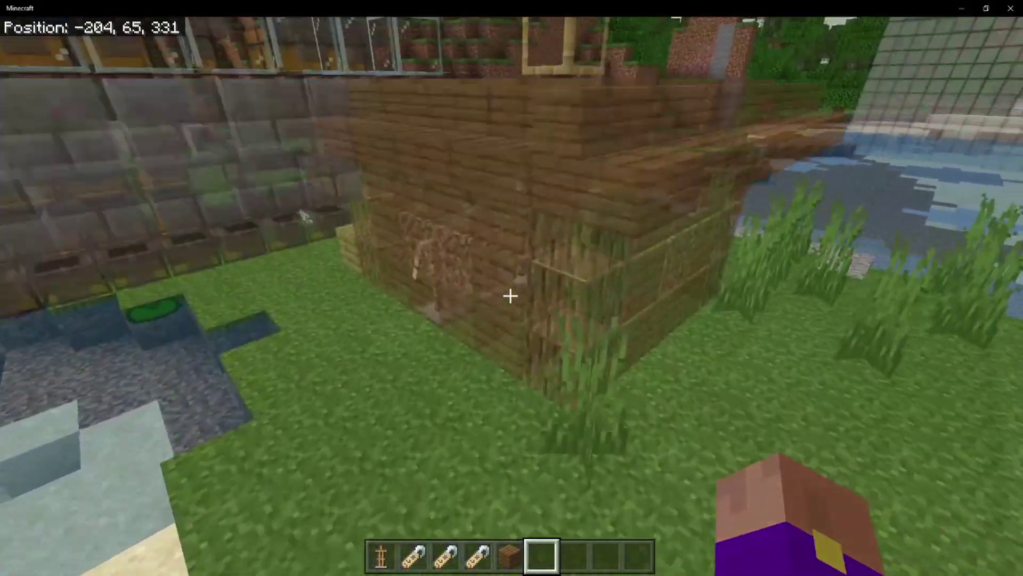
key(shift)
key(w)
key(w)
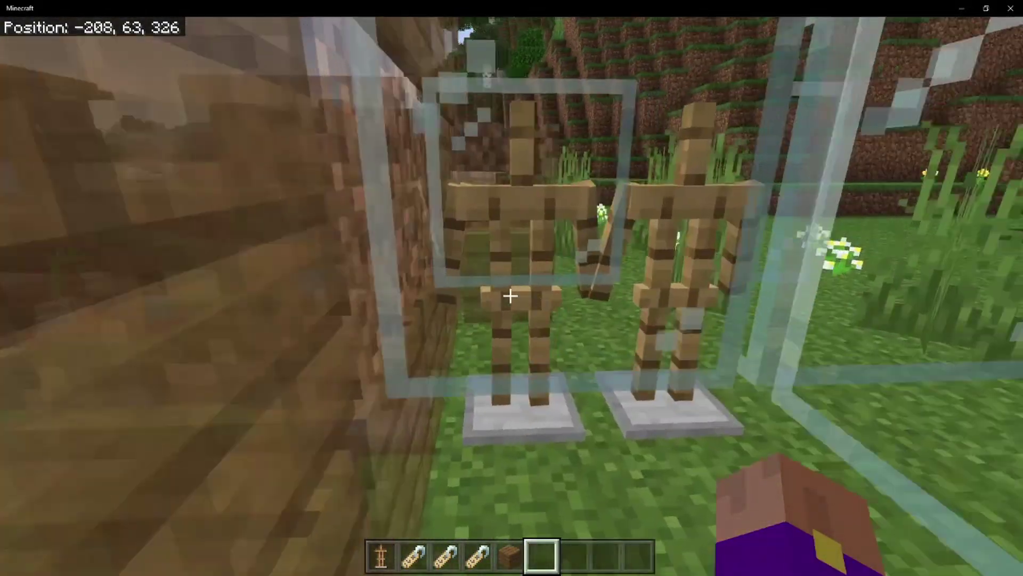
Remove the group of named armor stands from the grass
click(510, 296)
click(510, 296)
key(s)
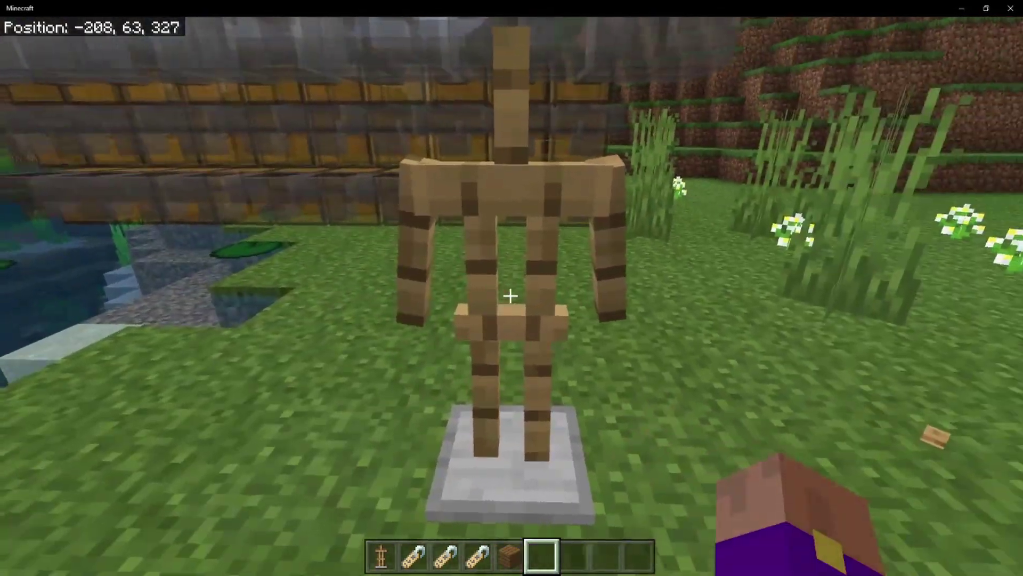
Display the witch hut overlay alone with a new armor stand named witch hut, and remove the stand after viewing
key(2)
key(1)
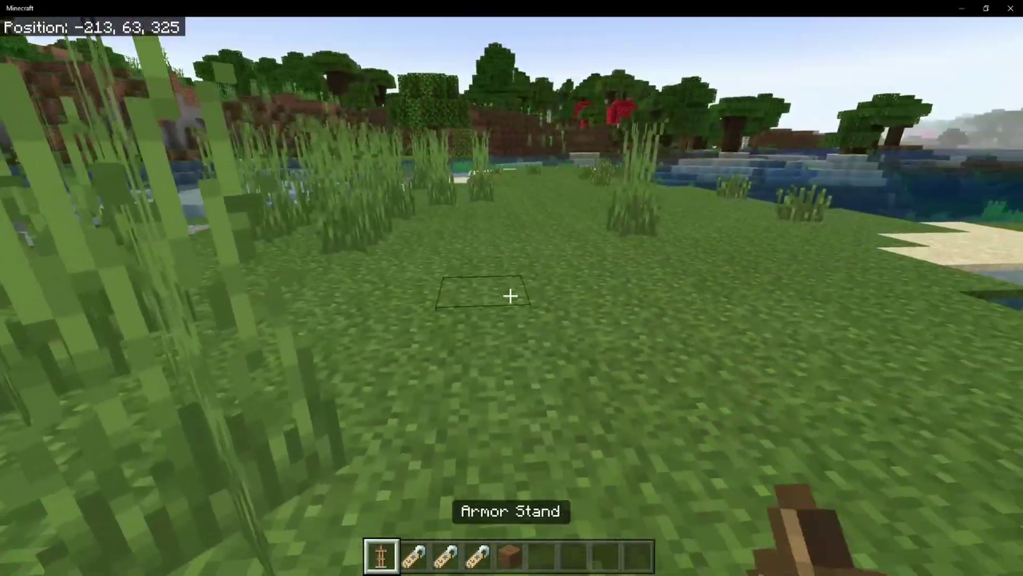
right_click(510, 296)
key(3)
key(2)
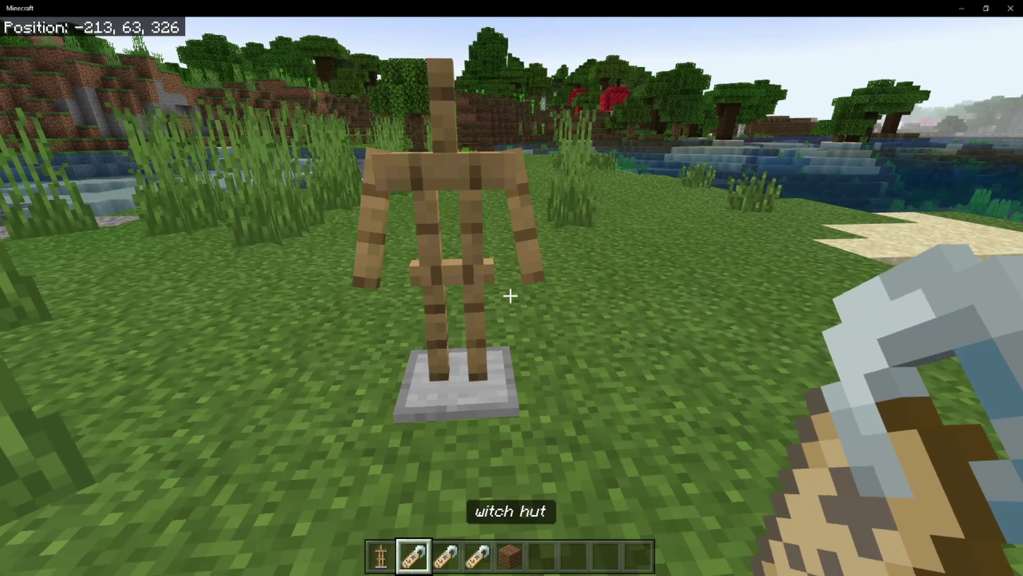
key(s)
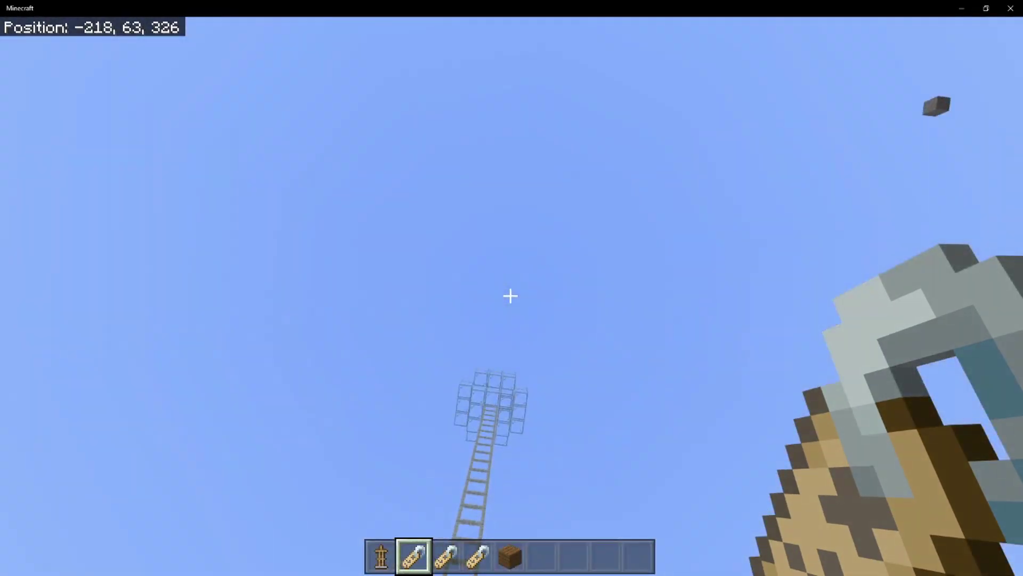
key(w)
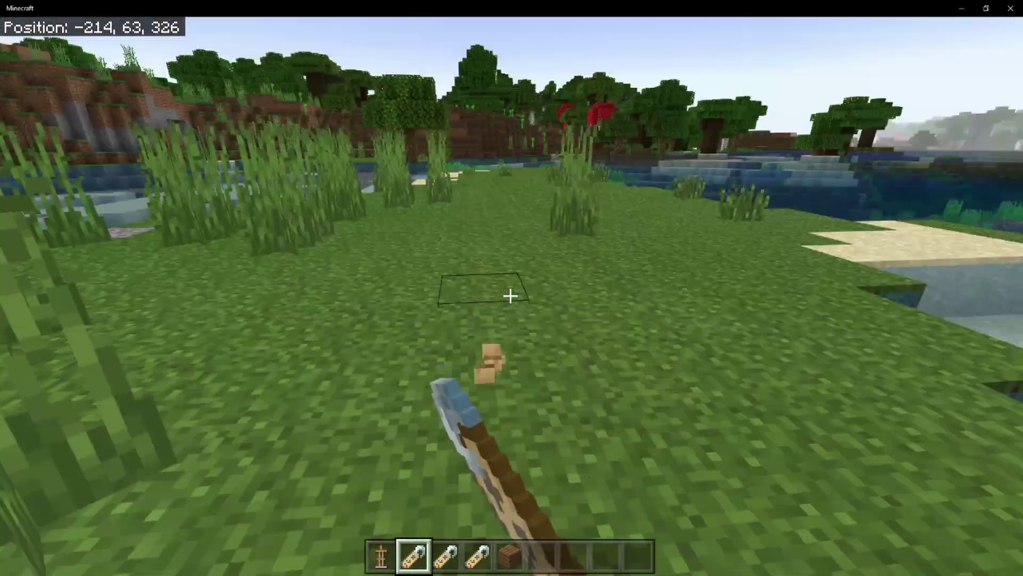
Display the r44 overlay alone with a new armor stand named r44, and remove the stand after viewing
key(w)
scroll(511, 295, down, 1)
scroll(510, 296, up, 2)
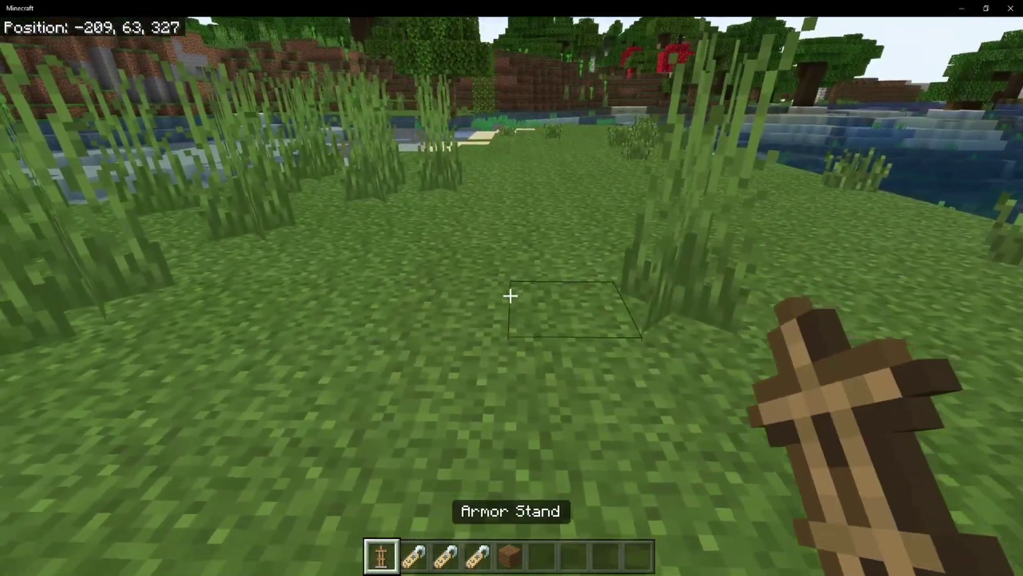
right_click(511, 296)
scroll(511, 295, down, 1)
scroll(511, 296, up, 1)
scroll(510, 296, down, 1)
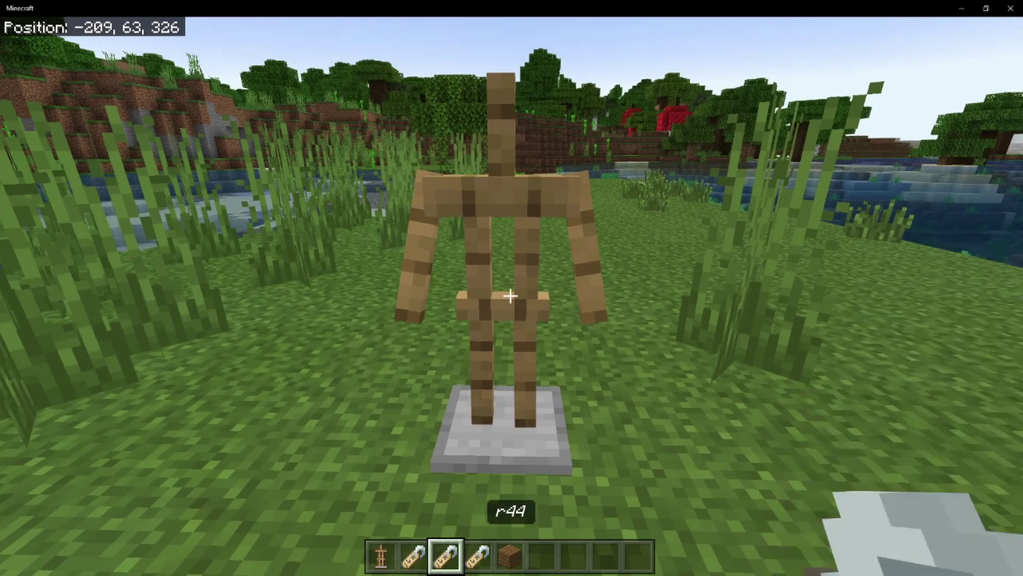
key(s)
key(s)
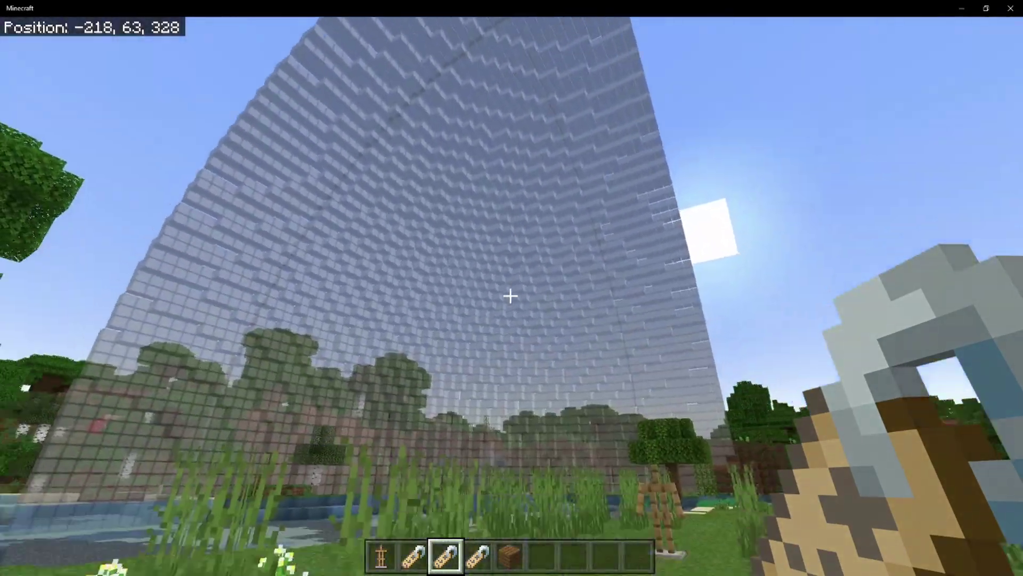
key(w)
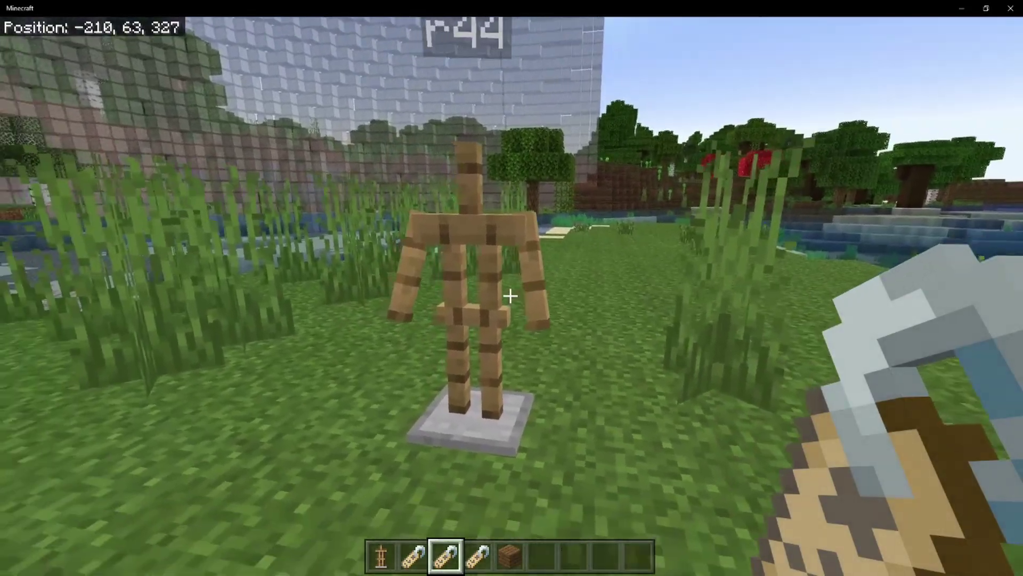
click(510, 296)
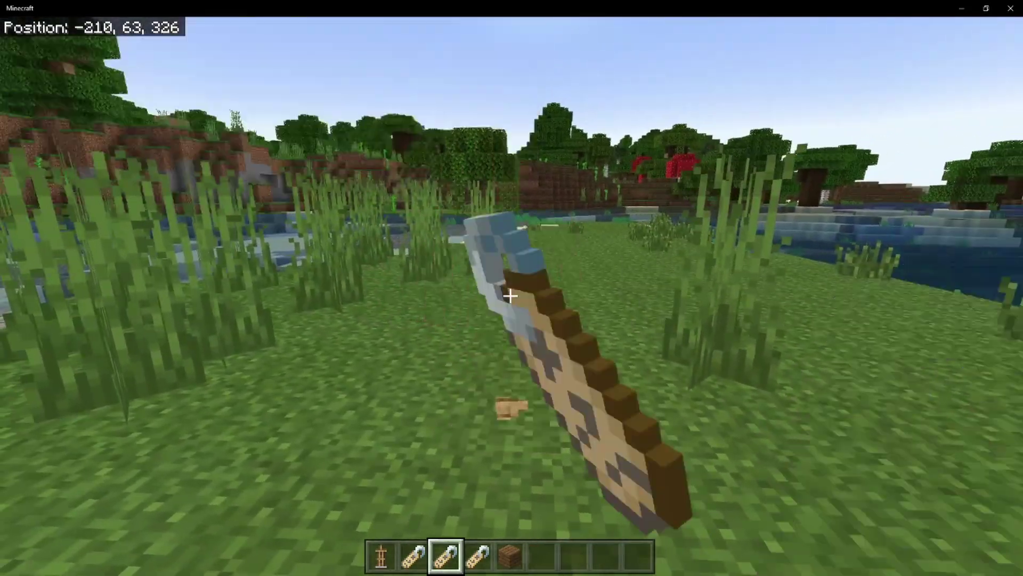
Place another armor stand on the grass, name it with the sorter tag and back away to view its overlay
scroll(510, 296, up, 1)
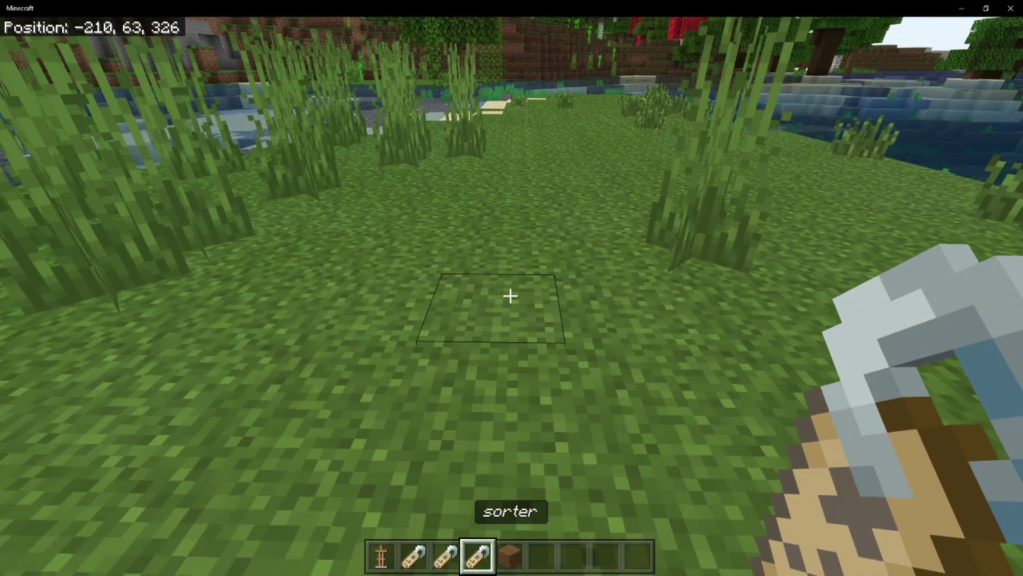
scroll(511, 296, up, 3)
scroll(511, 295, down, 1)
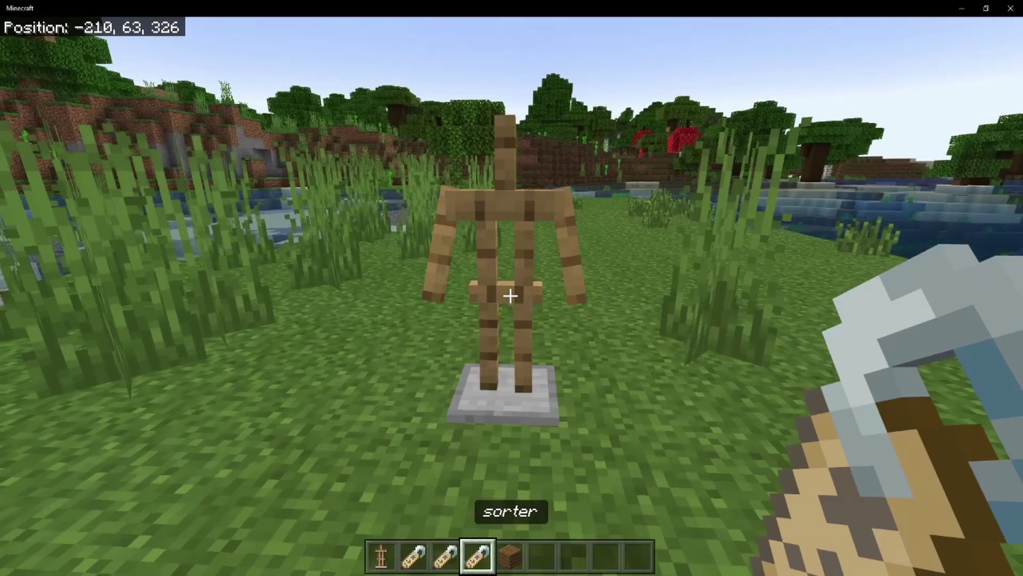
right_click(511, 295)
key(s)
key(d)
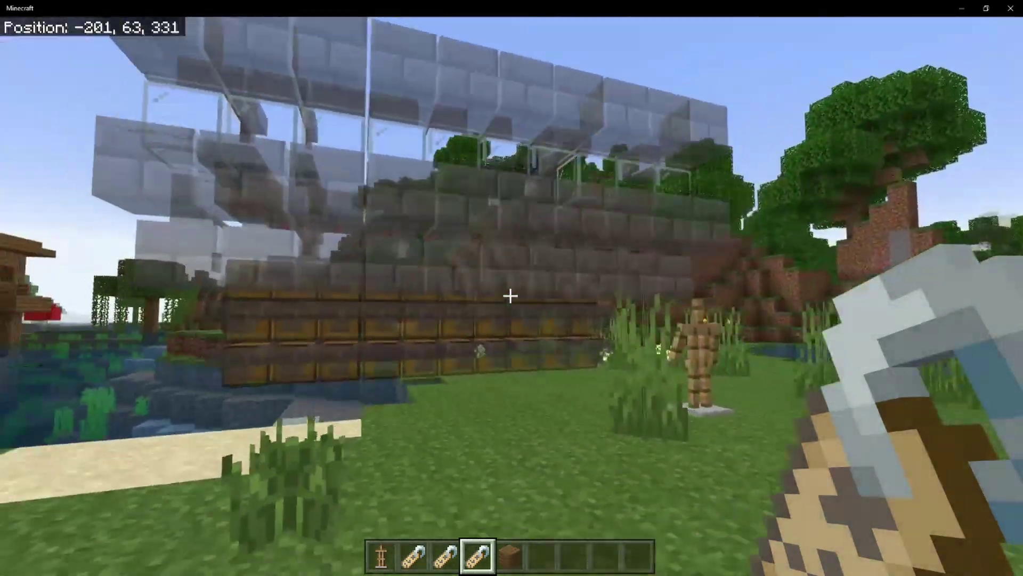
Circle the sorter overlay to inspect its chests, remove its armor stand and fly back toward the witch hut
key(w)
key(w)
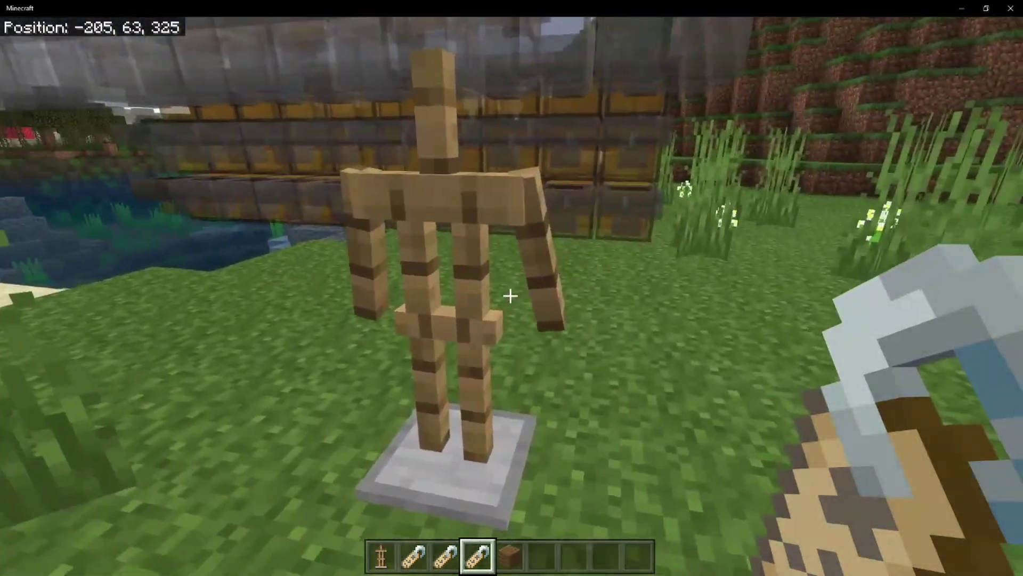
key(w)
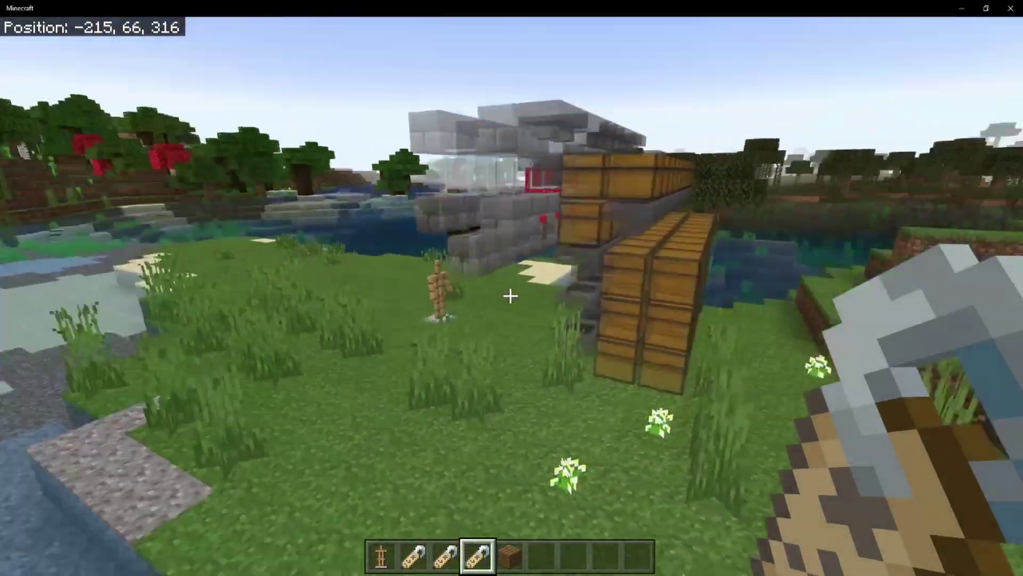
key(w)
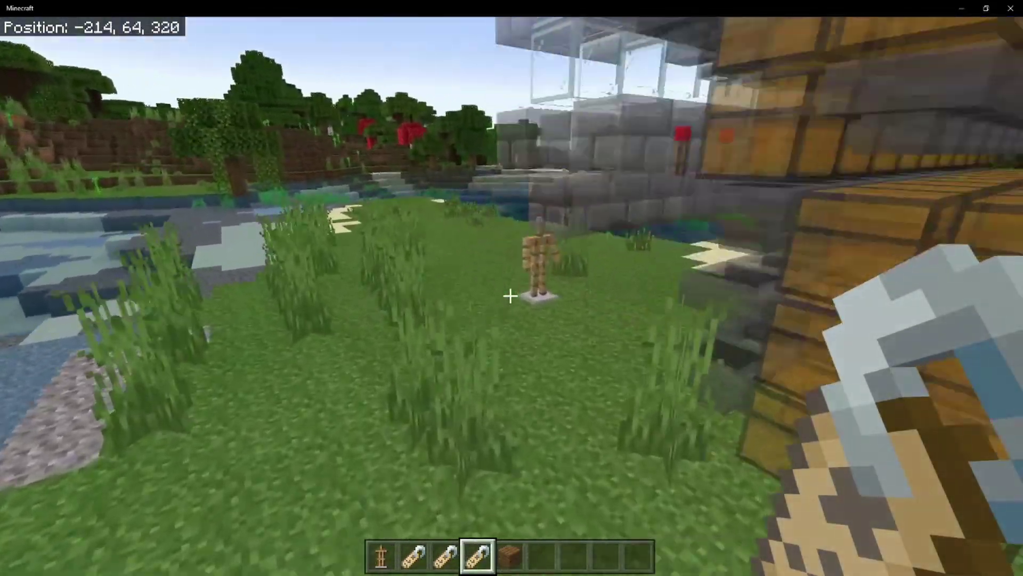
click(510, 296)
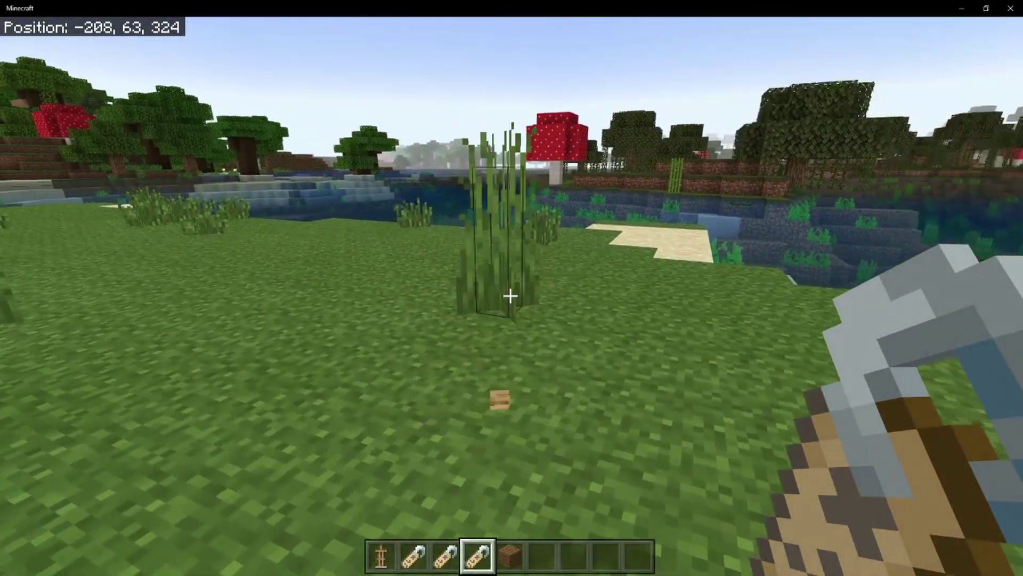
key(w)
key(w)
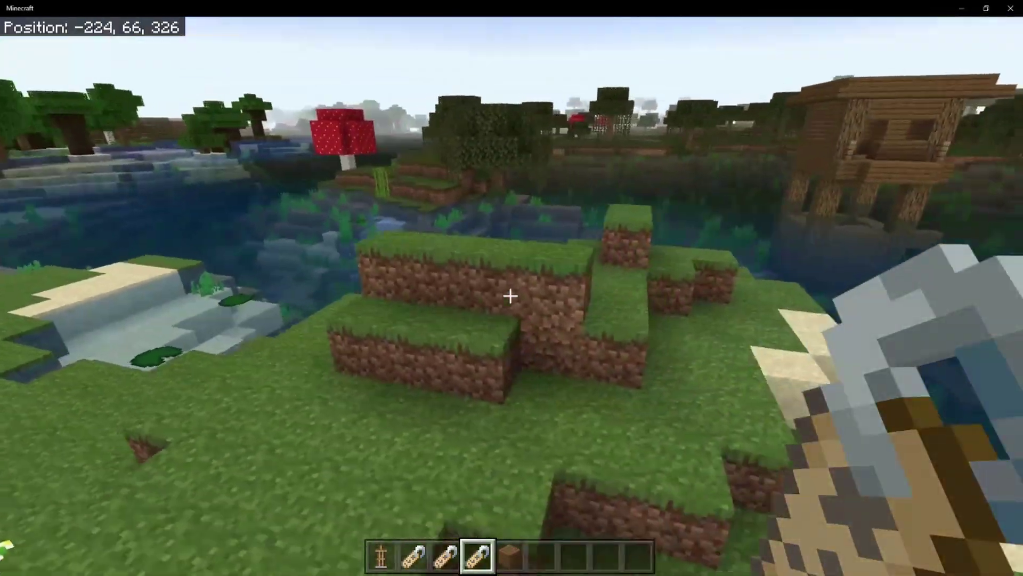
Leave the world, switch to Structura, load witchFarm.mcstructure as the structure file and enable the advanced options
key(Escape)
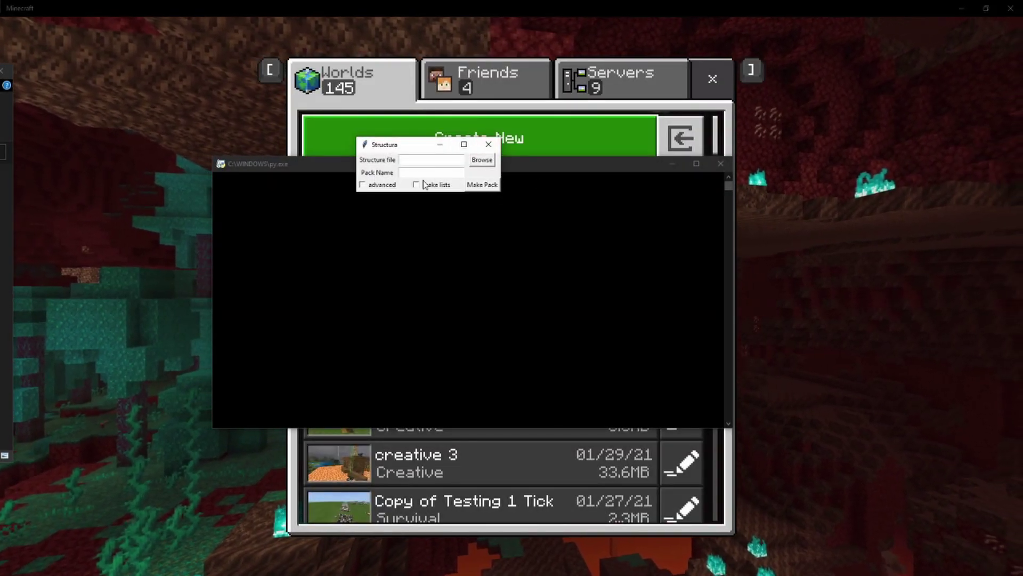
click(482, 159)
scroll(501, 310, down, 5)
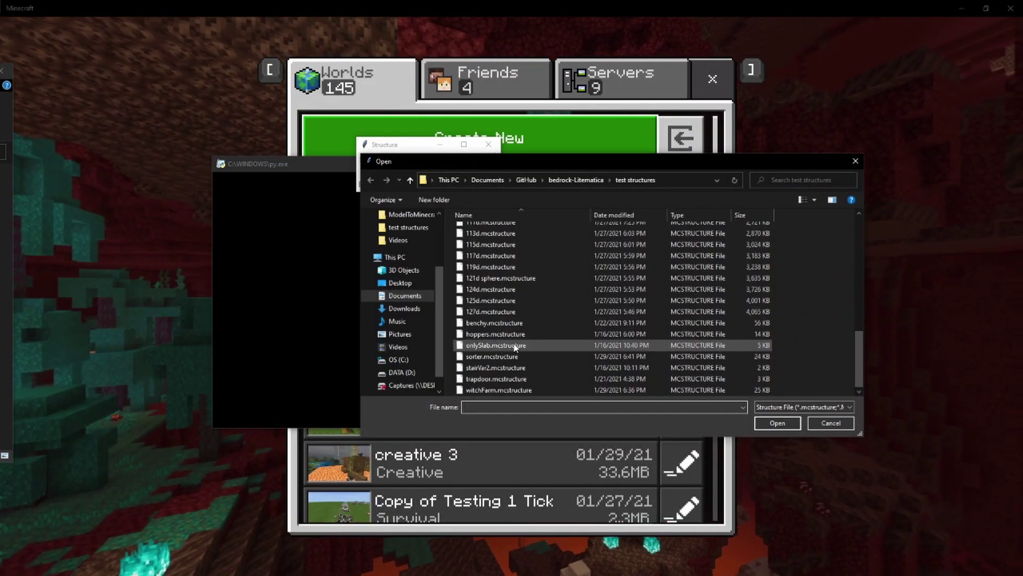
double_click(486, 390)
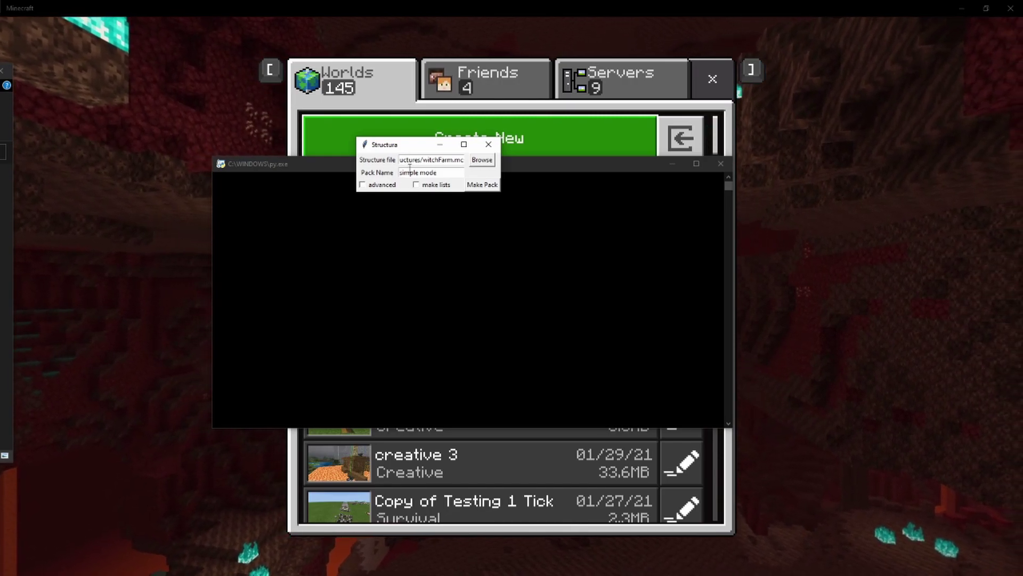
click(370, 189)
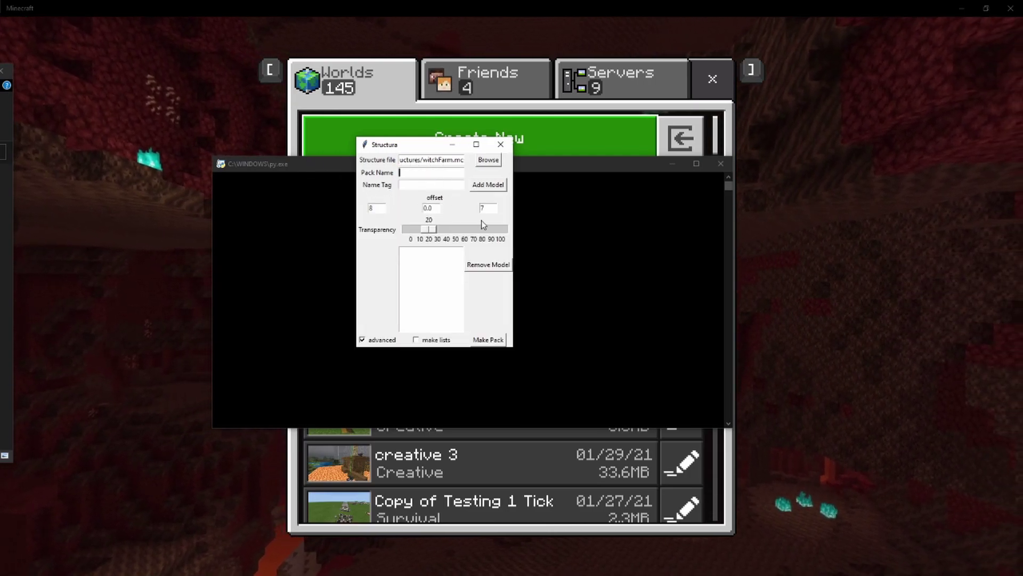
Try a vertical offset of -50 and different transparency settings, and restore the offset to 0 and transparency to 20
drag(439, 208, 423, 208)
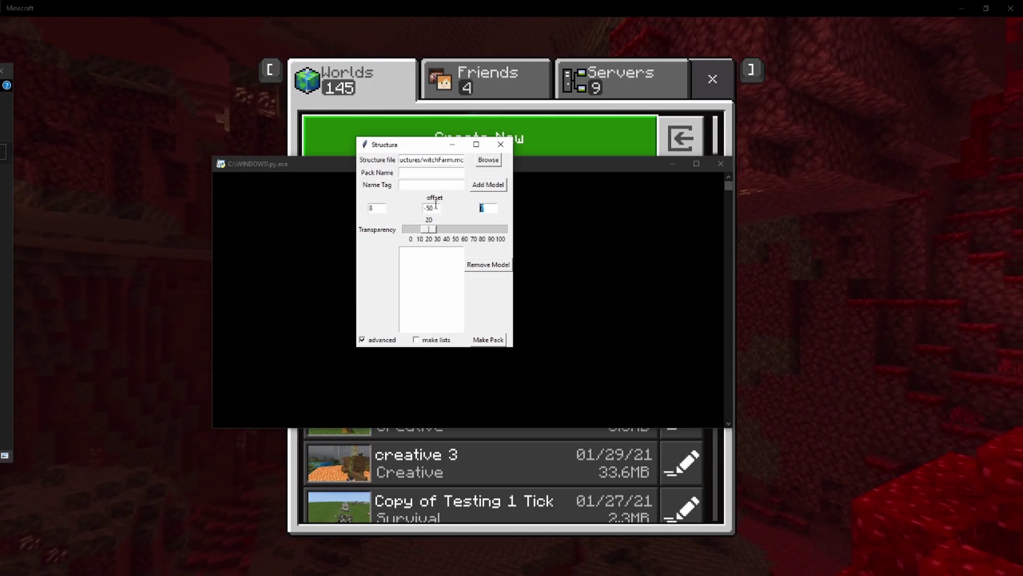
drag(429, 229, 409, 238)
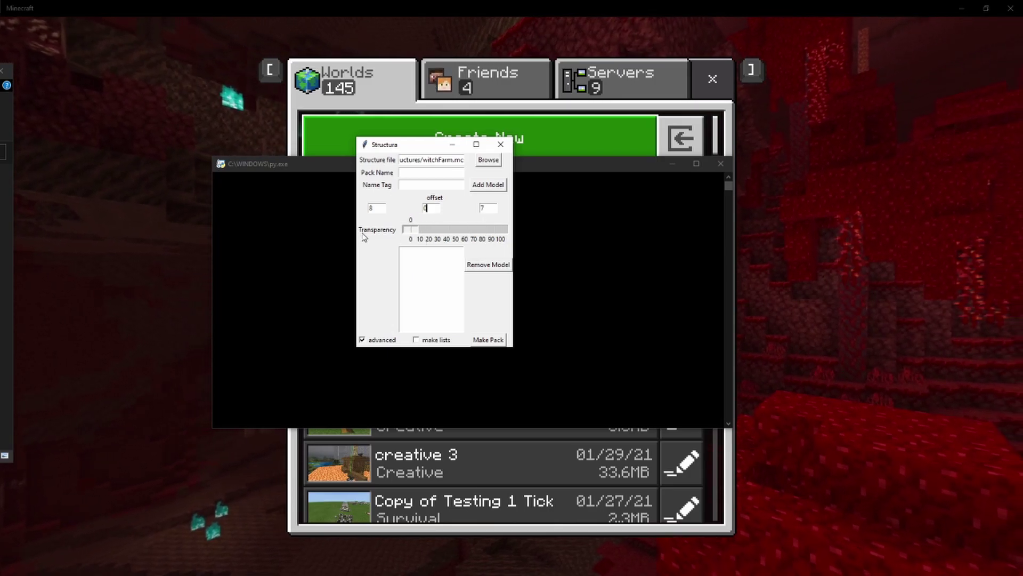
drag(415, 234, 520, 235)
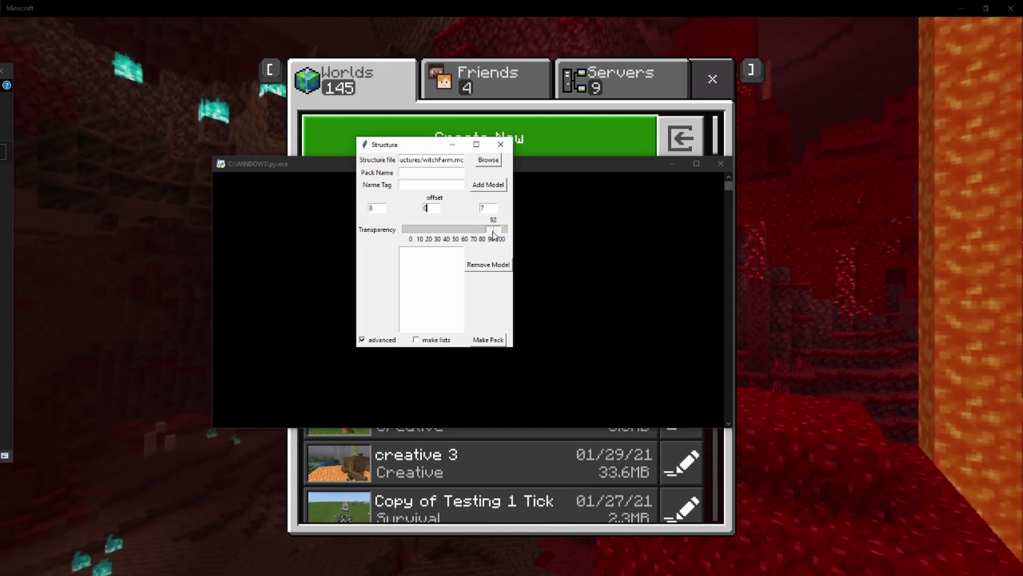
drag(501, 233, 429, 231)
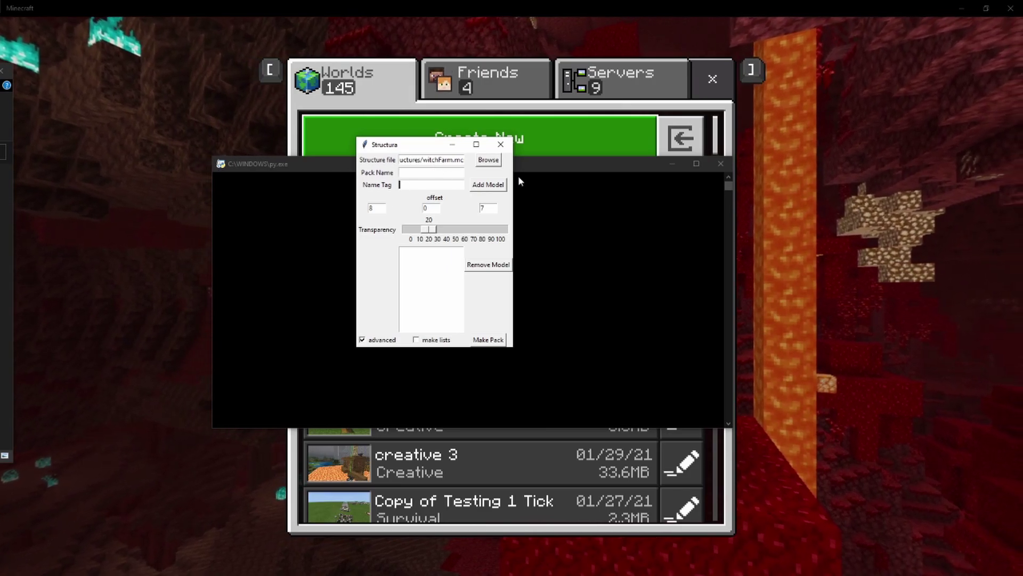
Add the witchFarm structure to the model list with the name tag Witch Hut
text(Witch)
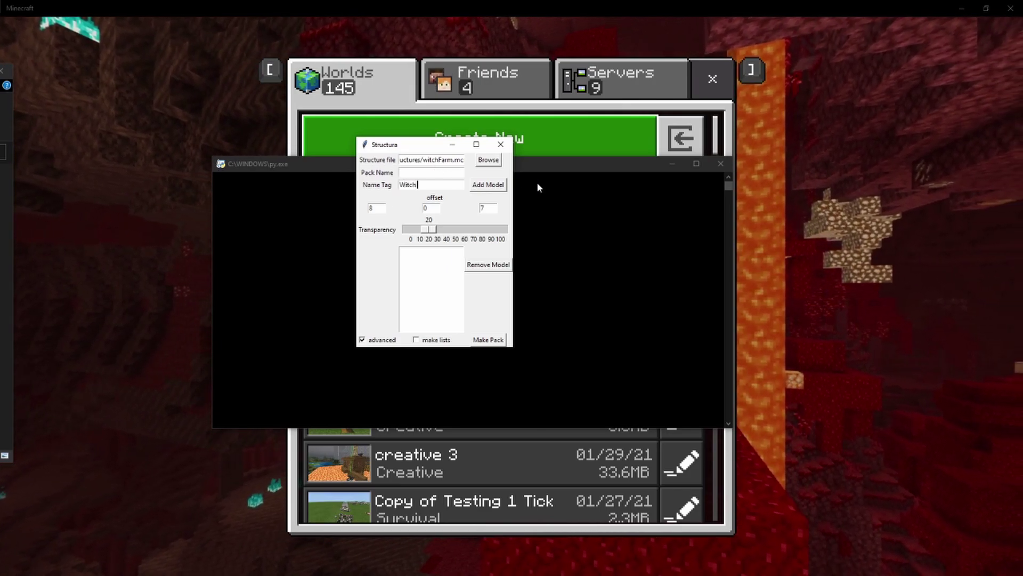
text( Hut)
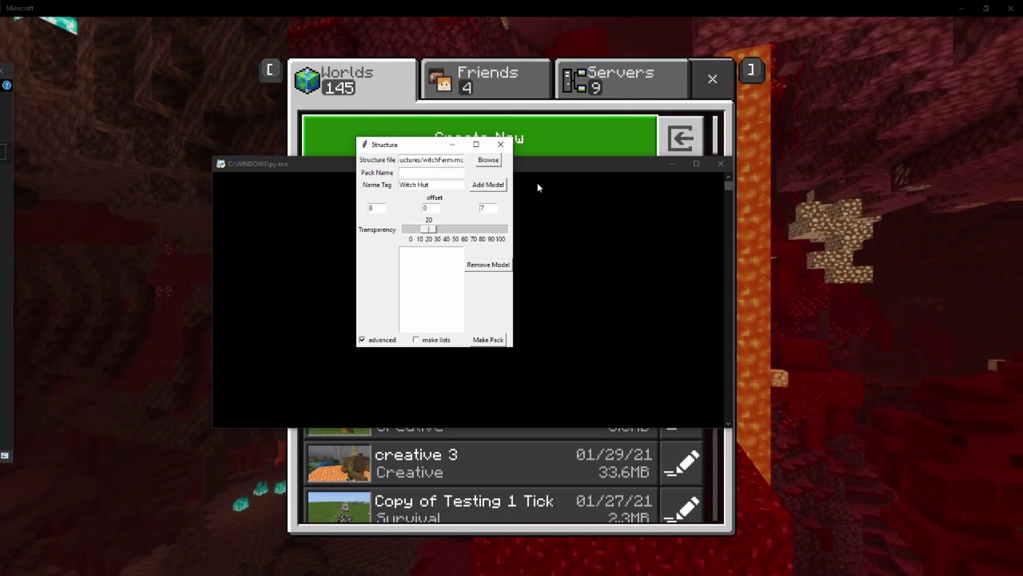
click(481, 189)
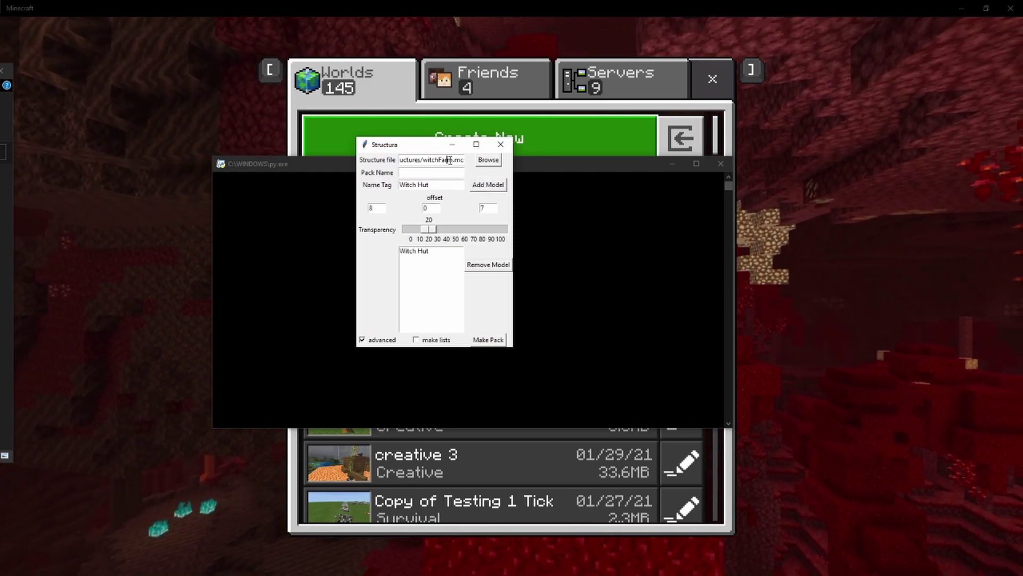
drag(447, 160, 424, 160)
click(418, 251)
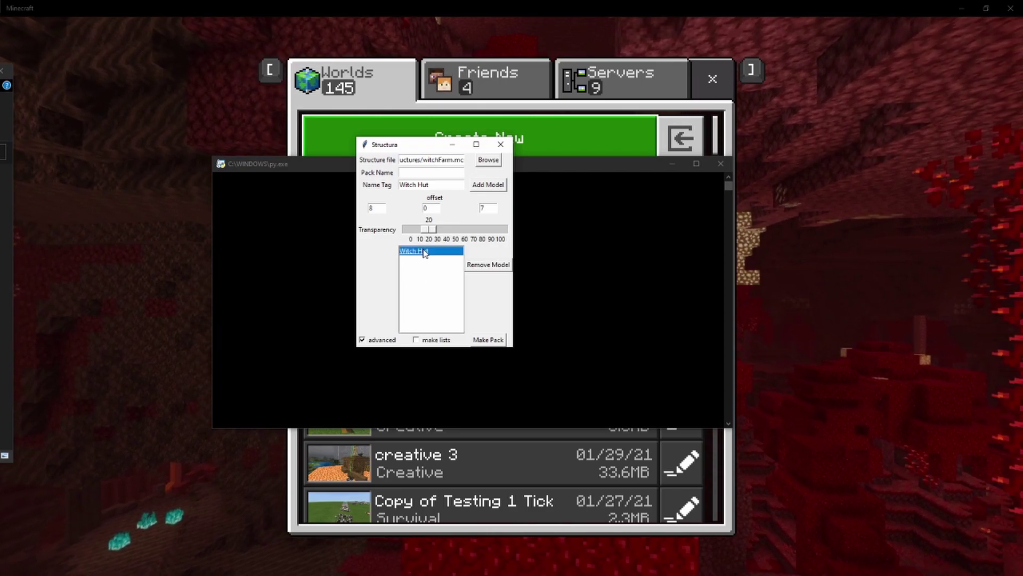
Load 89d.mcstructure from the test structures folder as the structure file for the second model
click(488, 160)
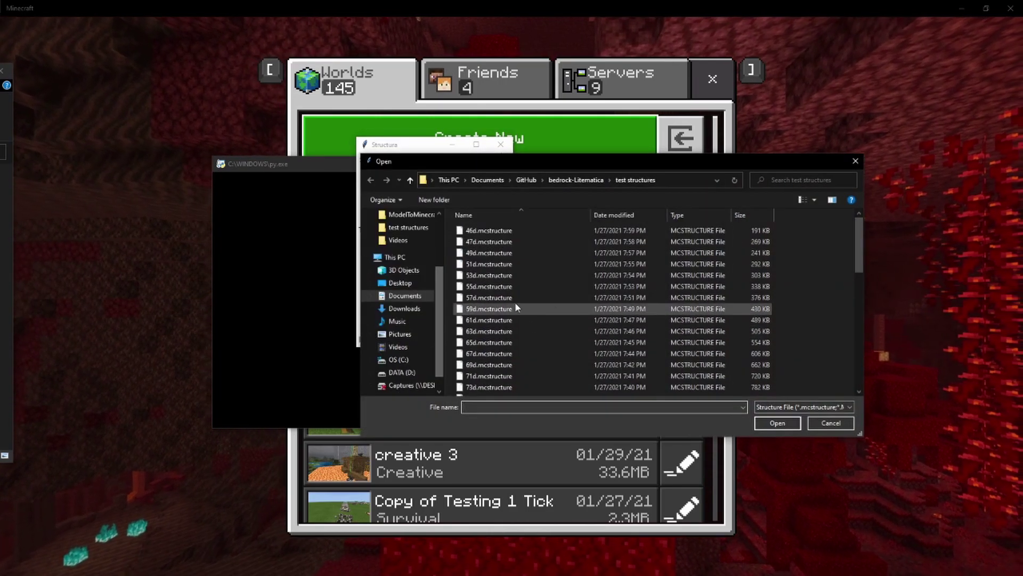
click(511, 298)
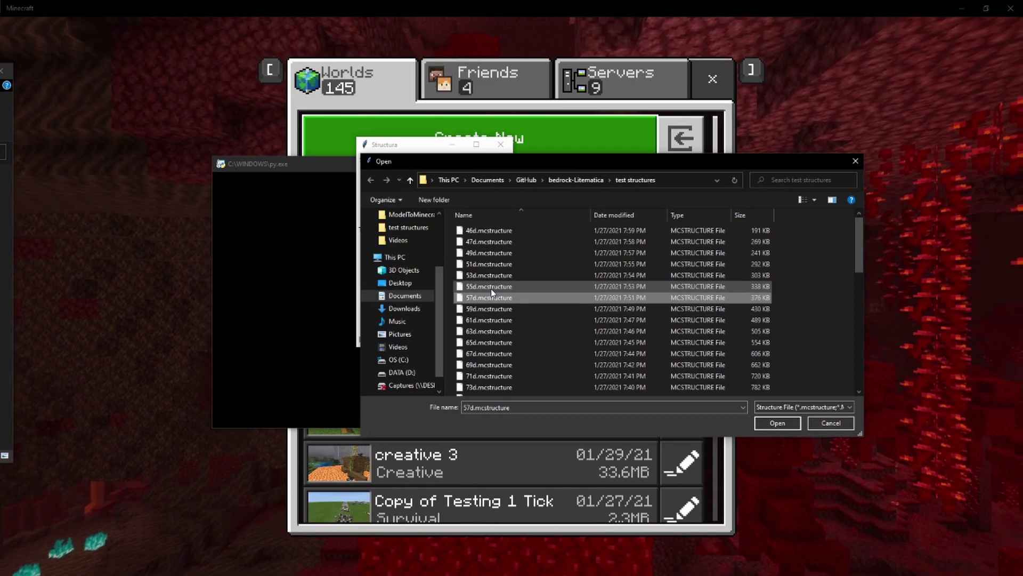
scroll(491, 289, down, 6)
scroll(490, 358, up, 1)
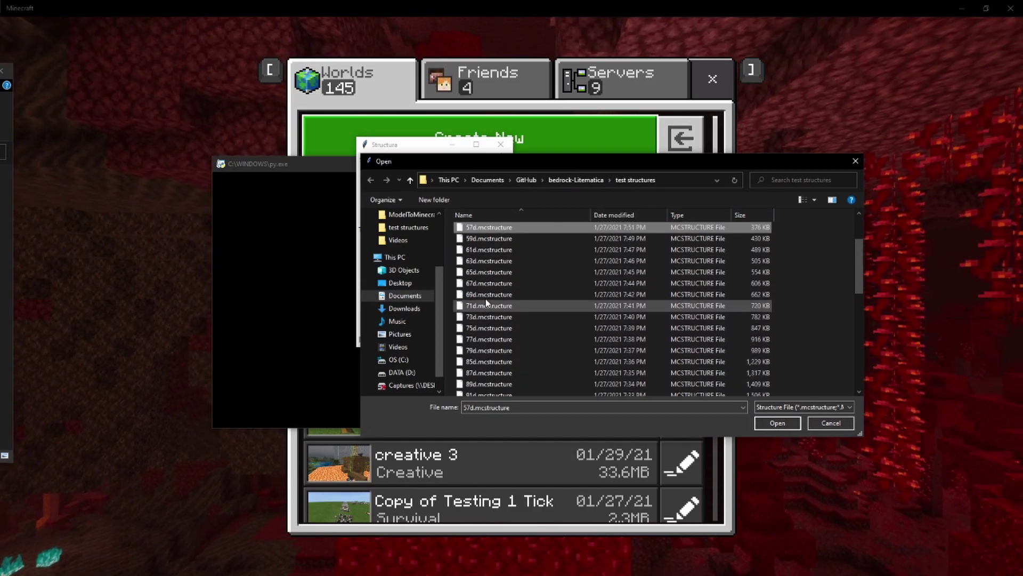
scroll(480, 315, up, 1)
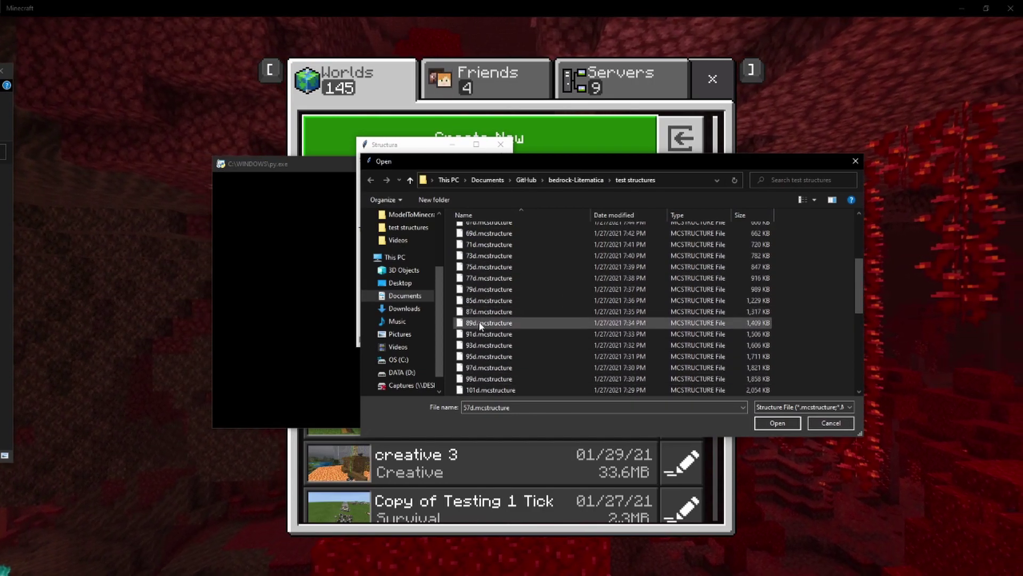
double_click(479, 324)
Change the name tag for the 89d structure to r44
click(439, 173)
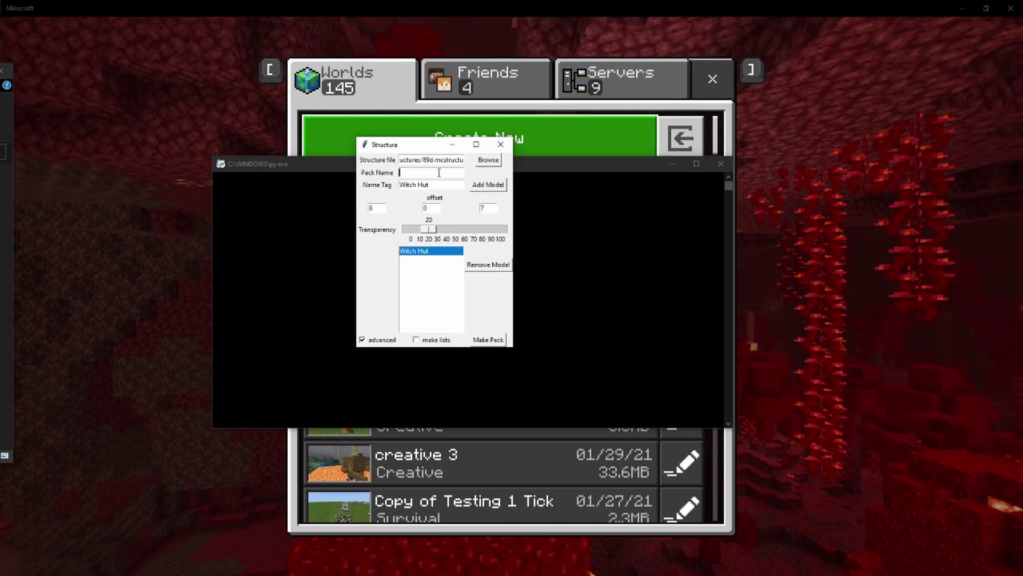
triple_click(446, 185)
text(rff)
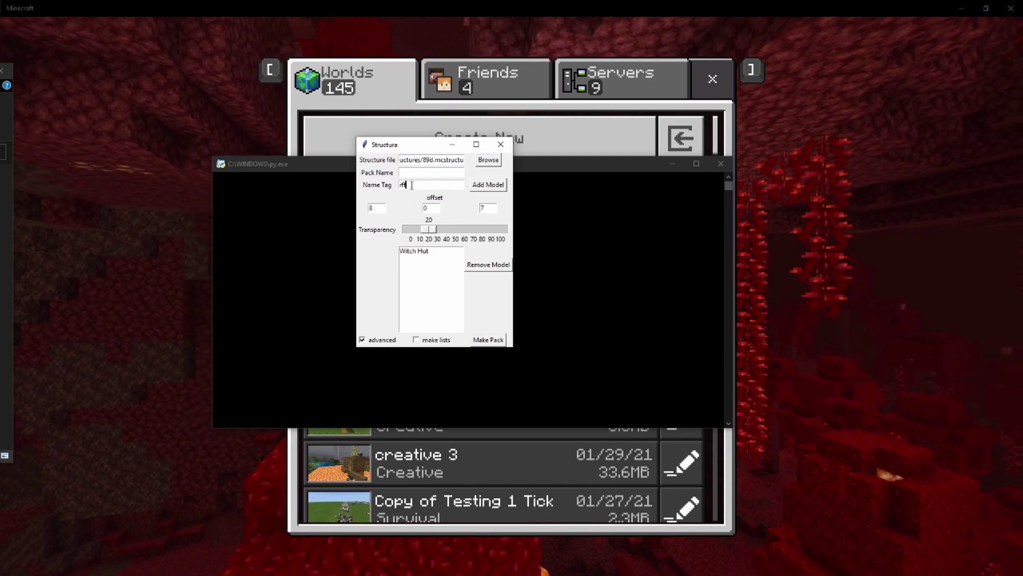
key(BackSpace)
key(BackSpace)
text(44)
Set the vertical offset to -44 and add the r44 model to the model list
drag(430, 208, 412, 202)
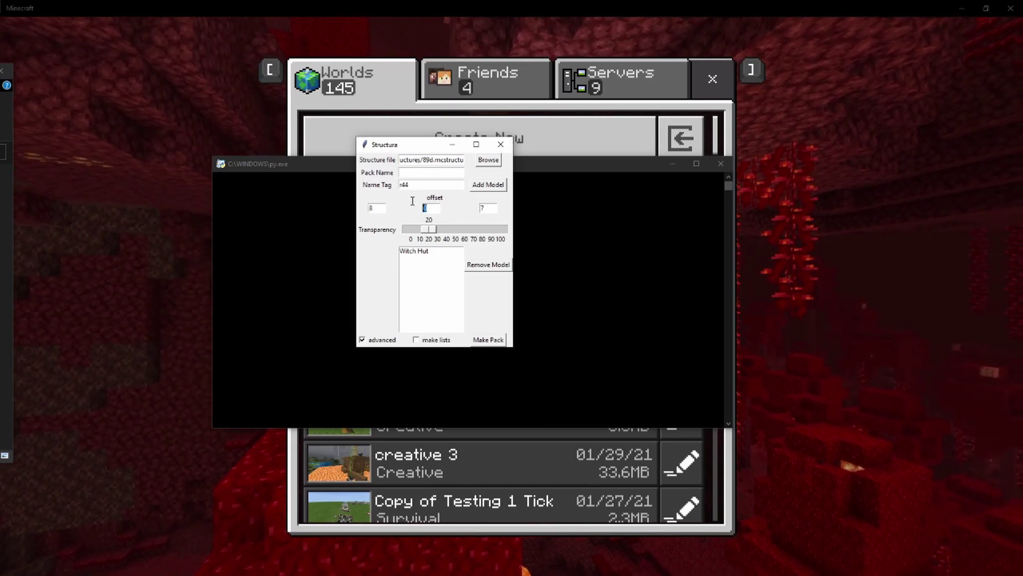
text(-55)
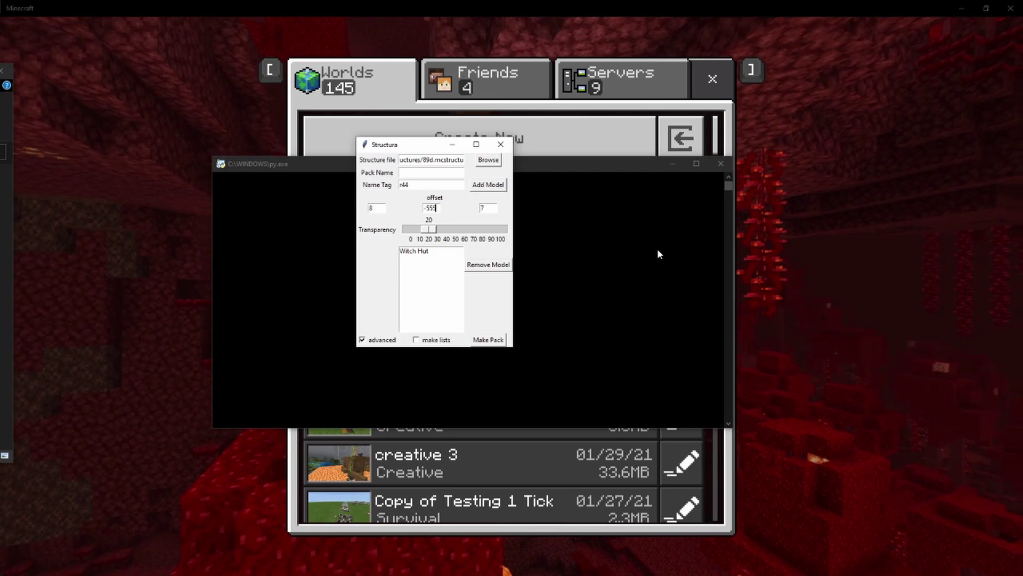
key(BackSpace)
text(44)
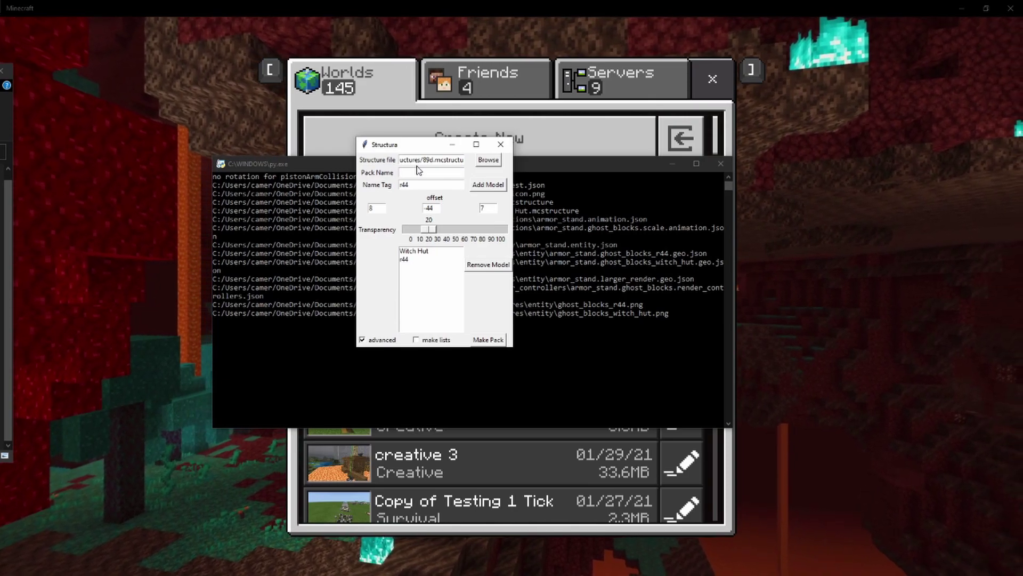
Name the pack test and generate it with the Witch Hut and r44 models
text(test)
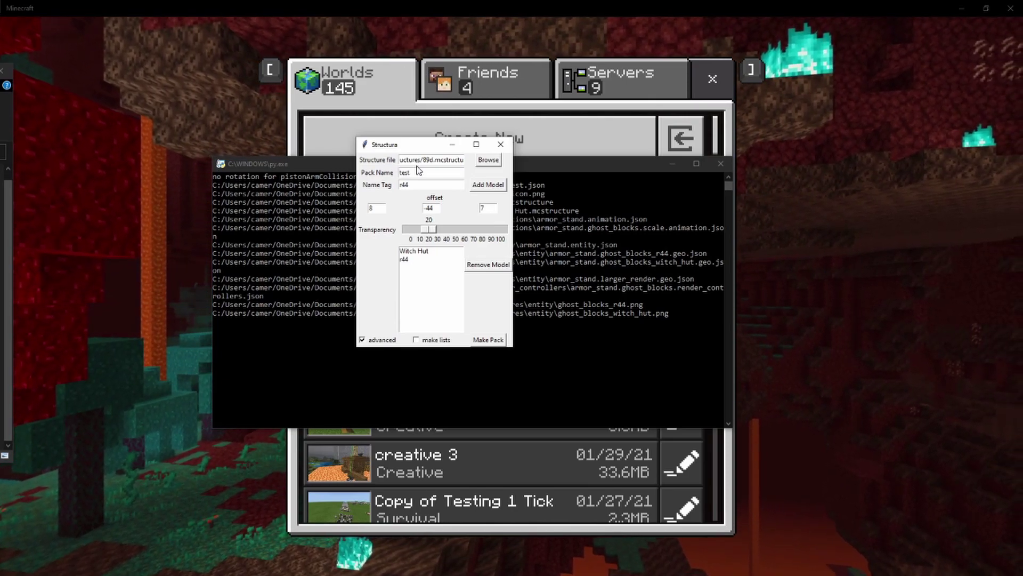
click(491, 341)
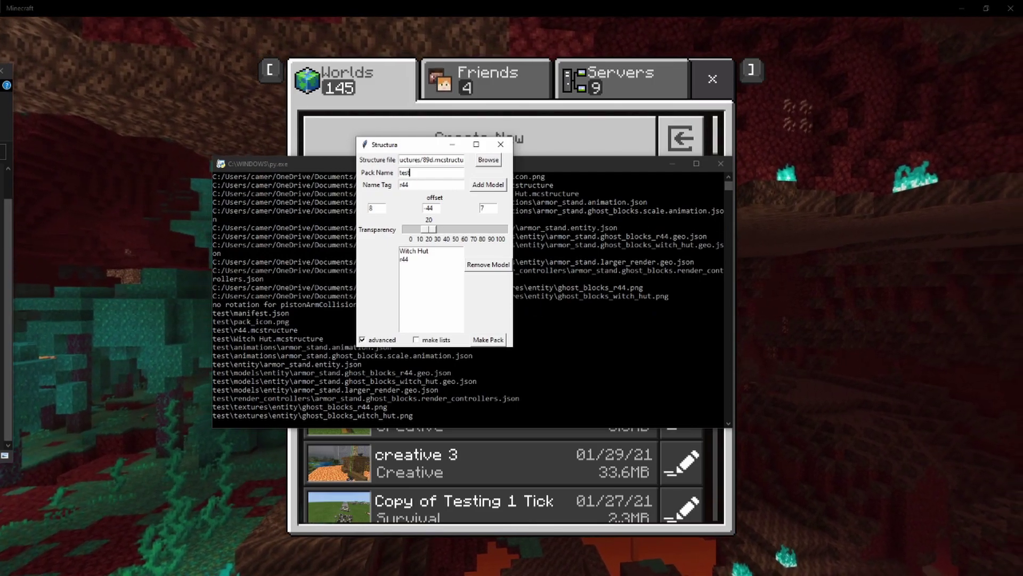
Locate test.mcpack in the bedrock-Litematica folder and examine the name tags listed in test Nametags.txt, minimizing the text file when done
drag(0, 79, 331, 25)
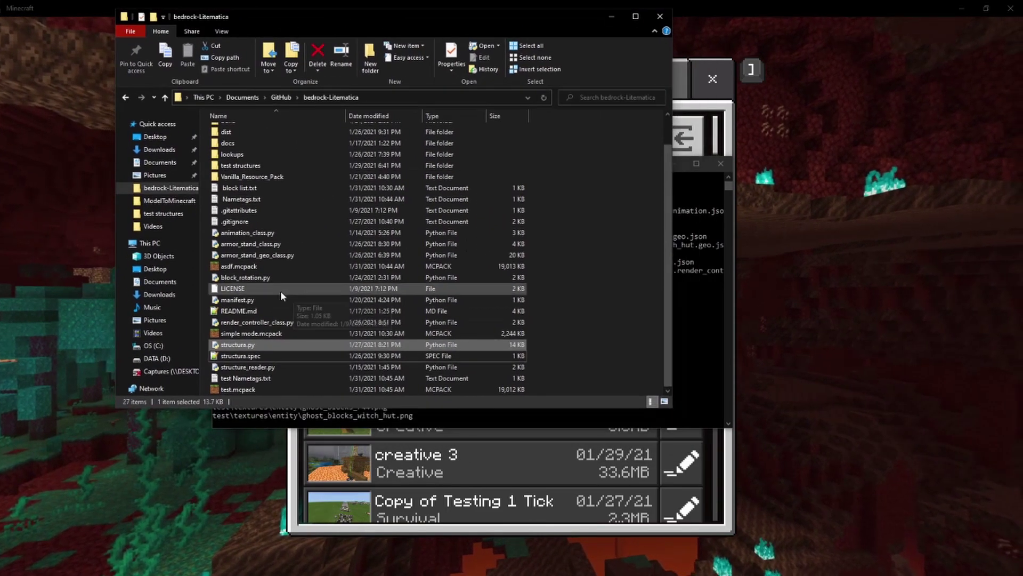
click(238, 392)
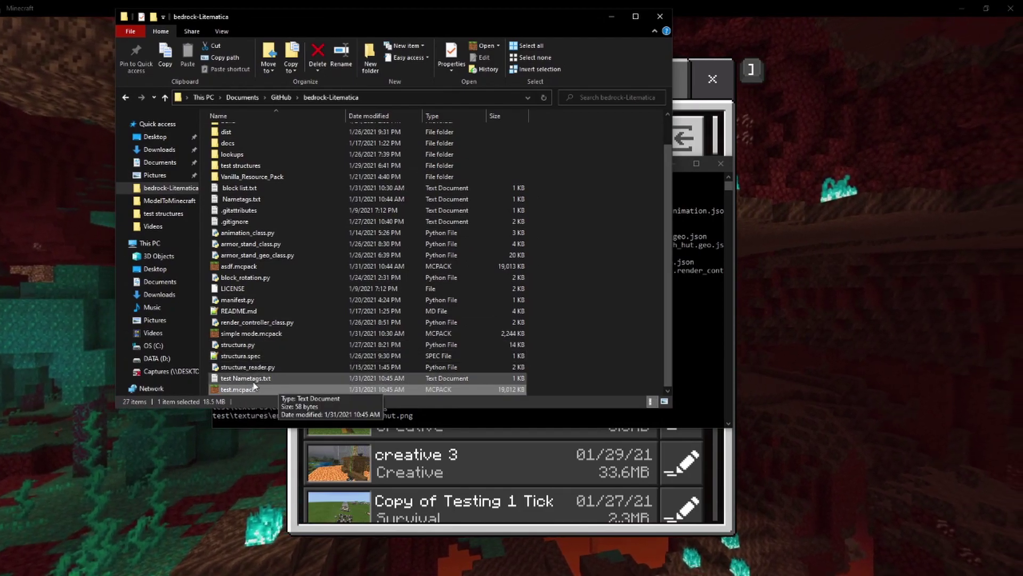
click(277, 377)
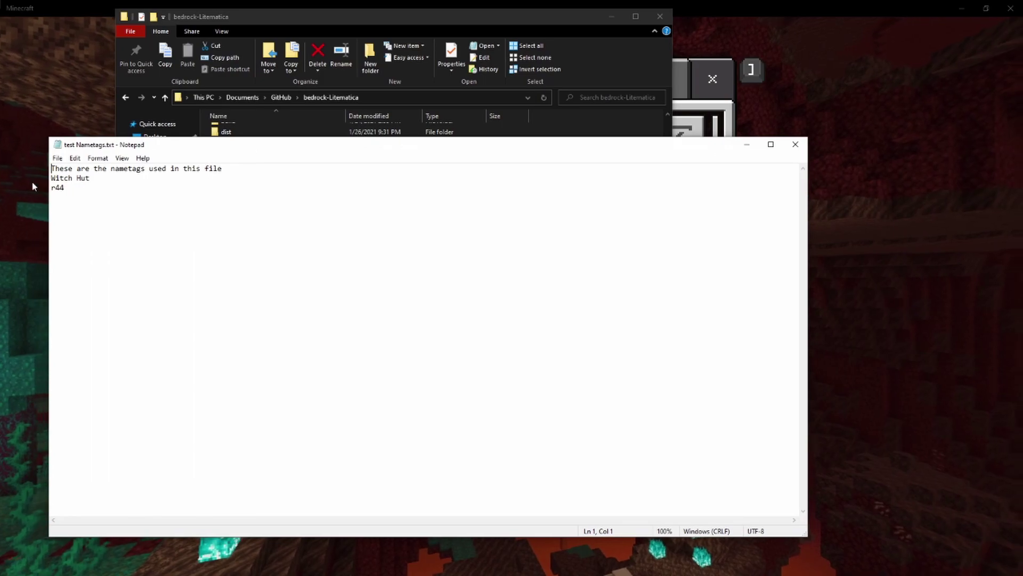
drag(66, 188, 8, 178)
click(62, 198)
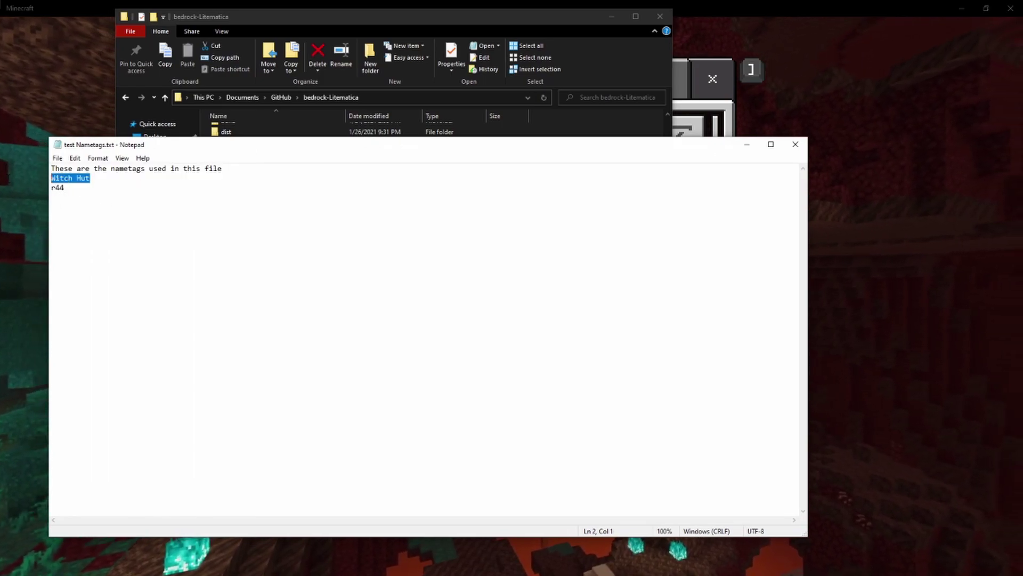
click(745, 145)
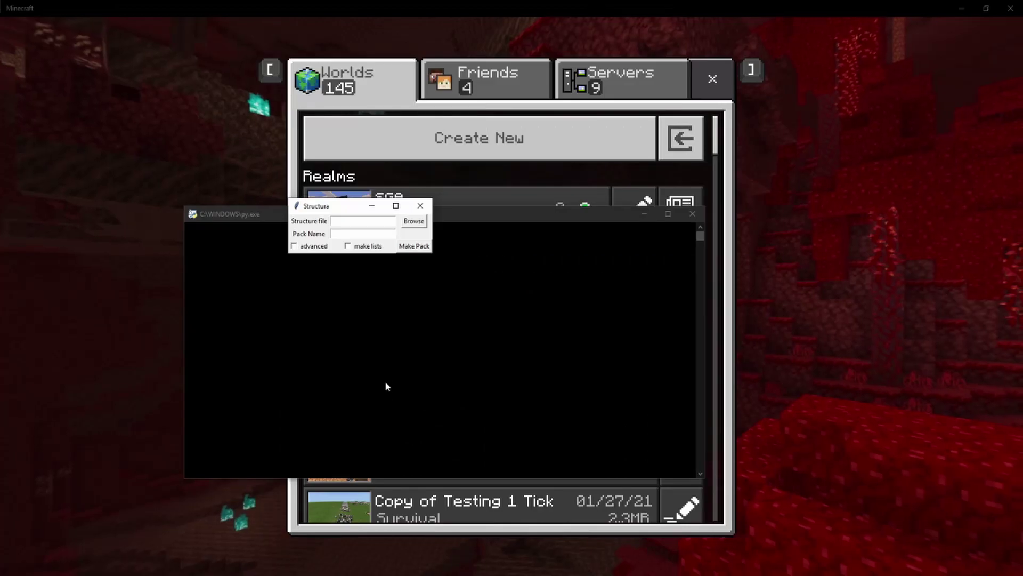
Load benchy.mcstructure from the test structures folder as the structure file in a fresh Structura window
click(414, 222)
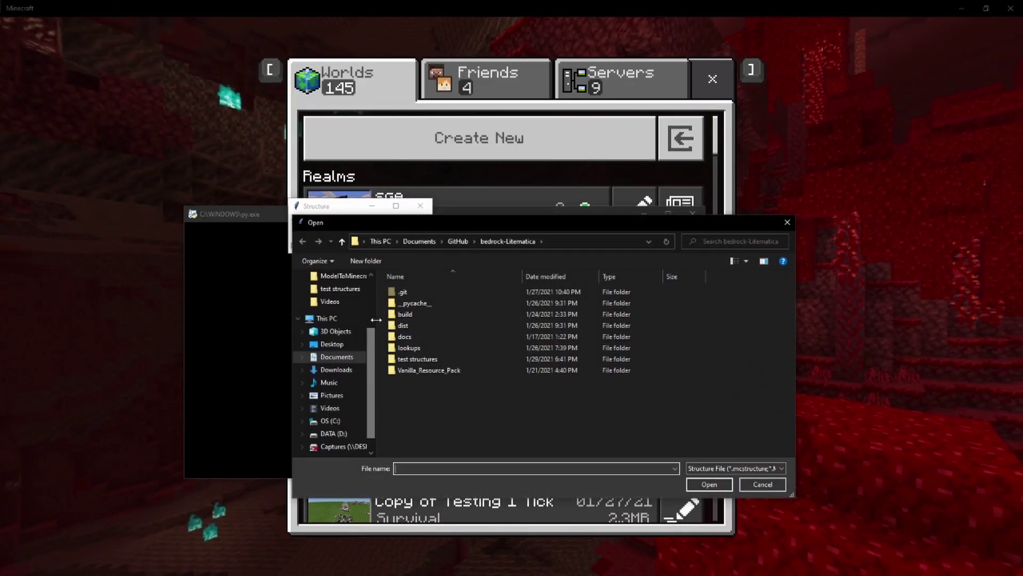
double_click(417, 359)
scroll(414, 391, down, 6)
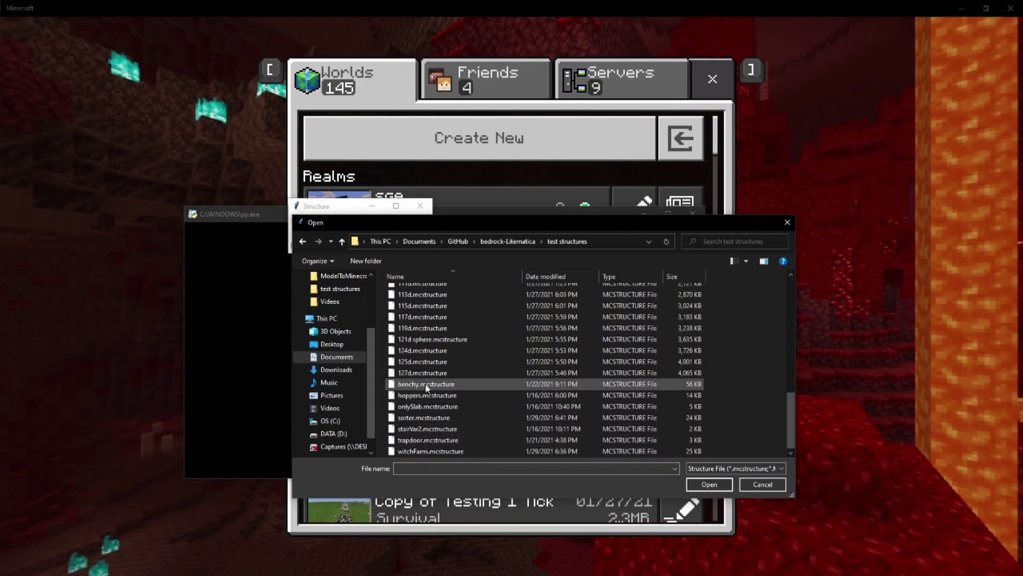
double_click(425, 382)
Name the pack simple, without a trailing space, and generate it from the loaded structure with advanced mode left off
click(334, 234)
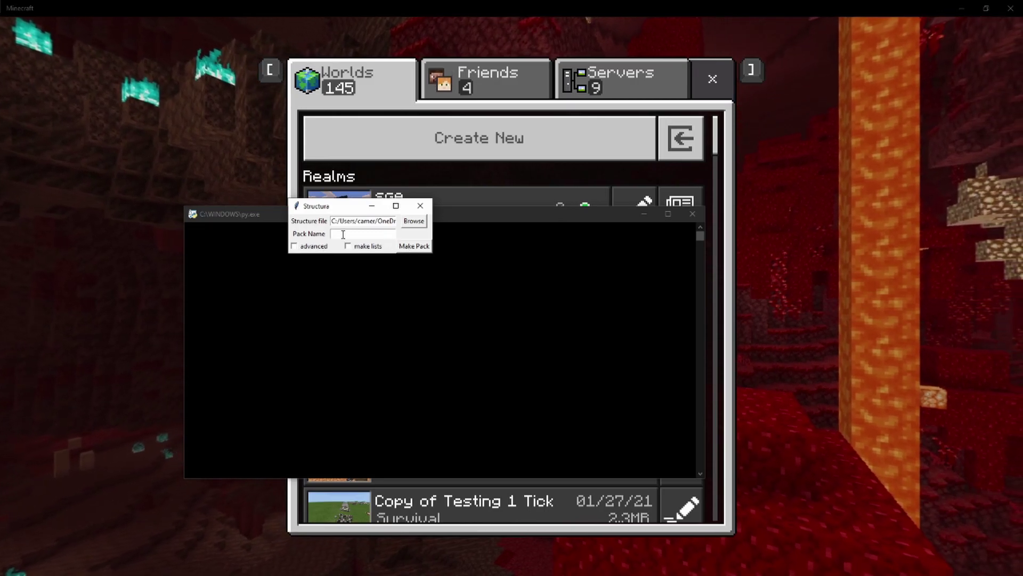
text(bd)
key(BackSpace)
key(BackSpace)
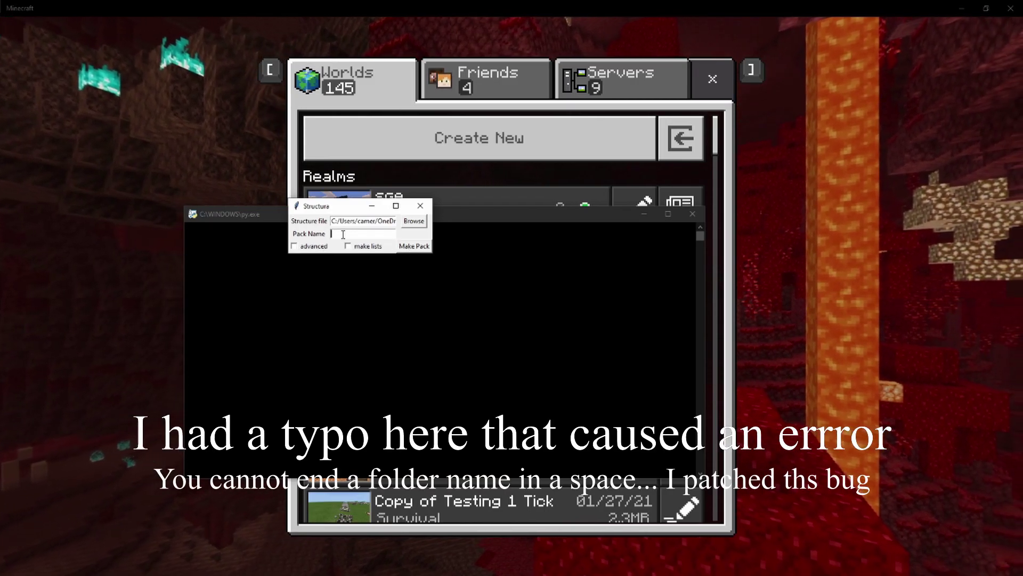
text(simple)
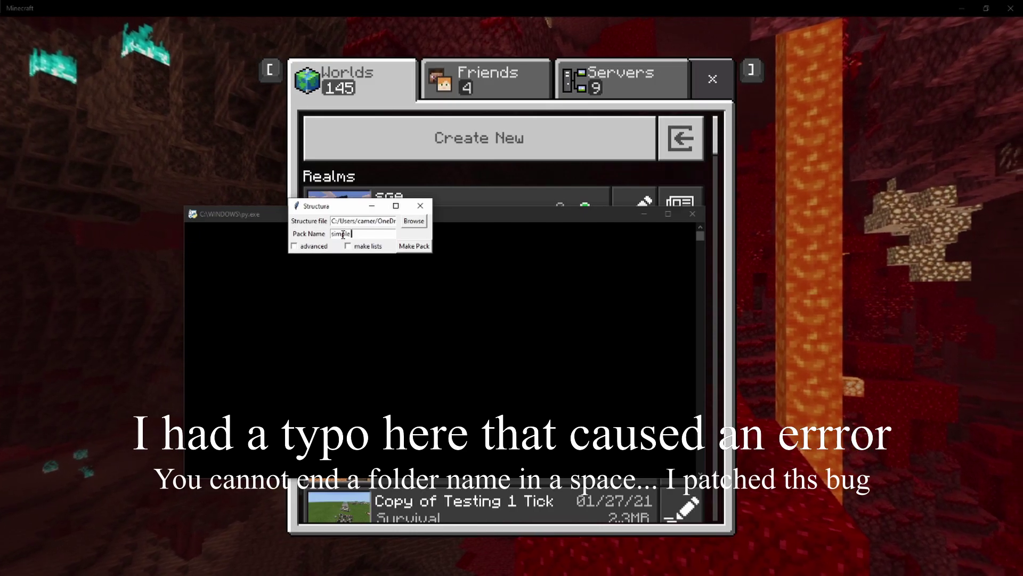
click(415, 245)
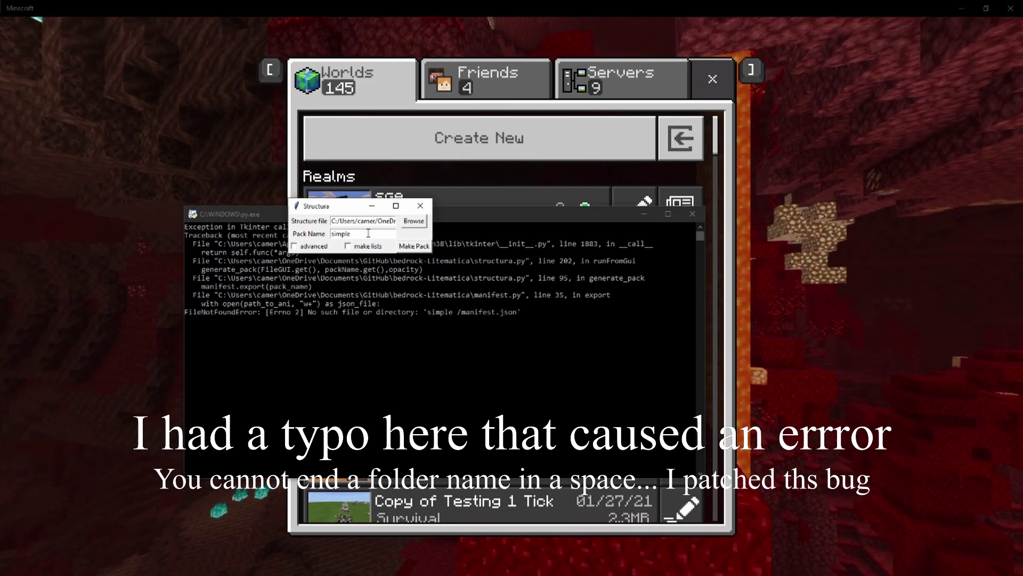
key(BackSpace)
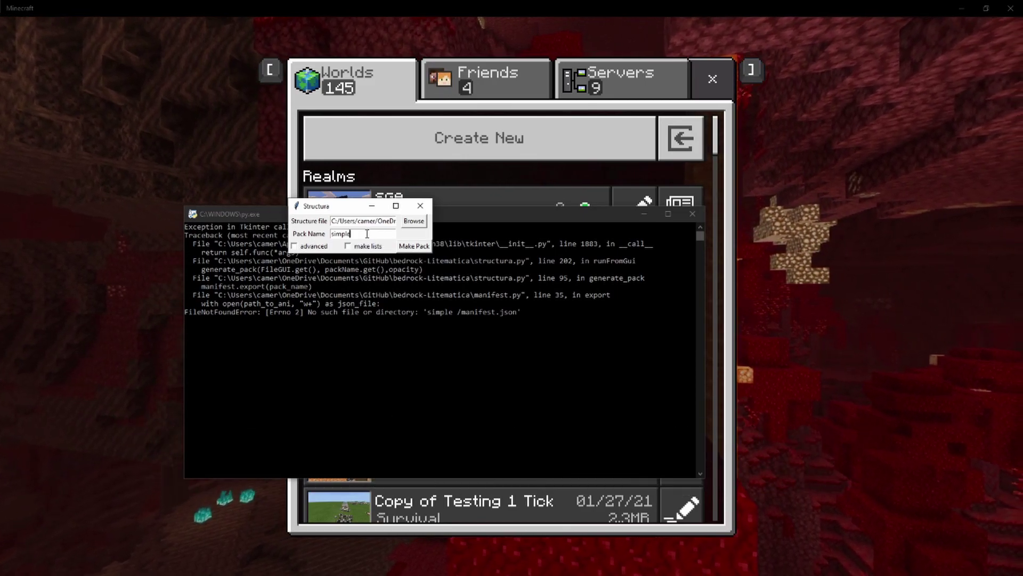
click(417, 248)
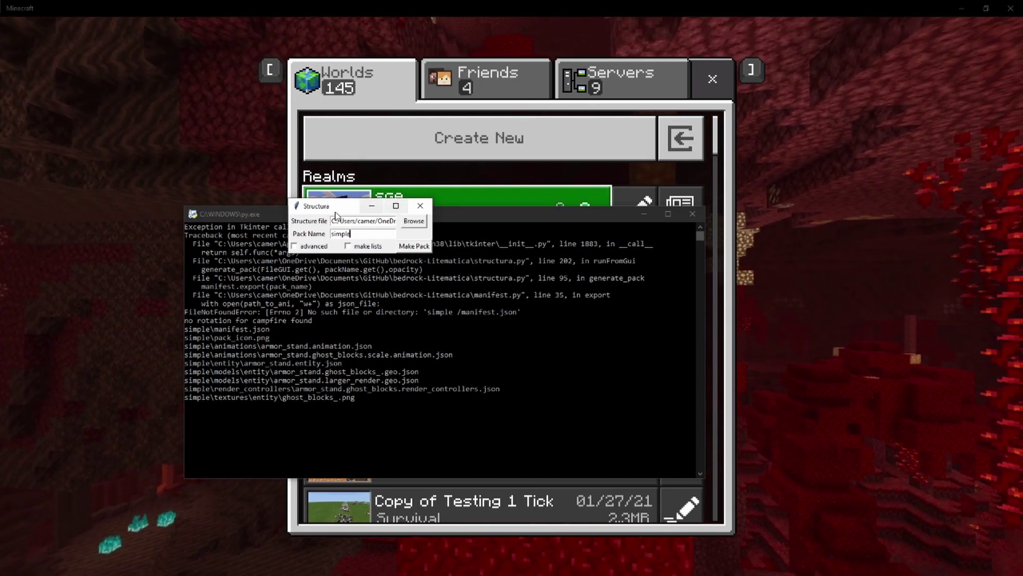
Move the Structura window out of the way and open the resource pack settings of the hahnWorld Creative world in Minecraft
drag(381, 214, 0, 264)
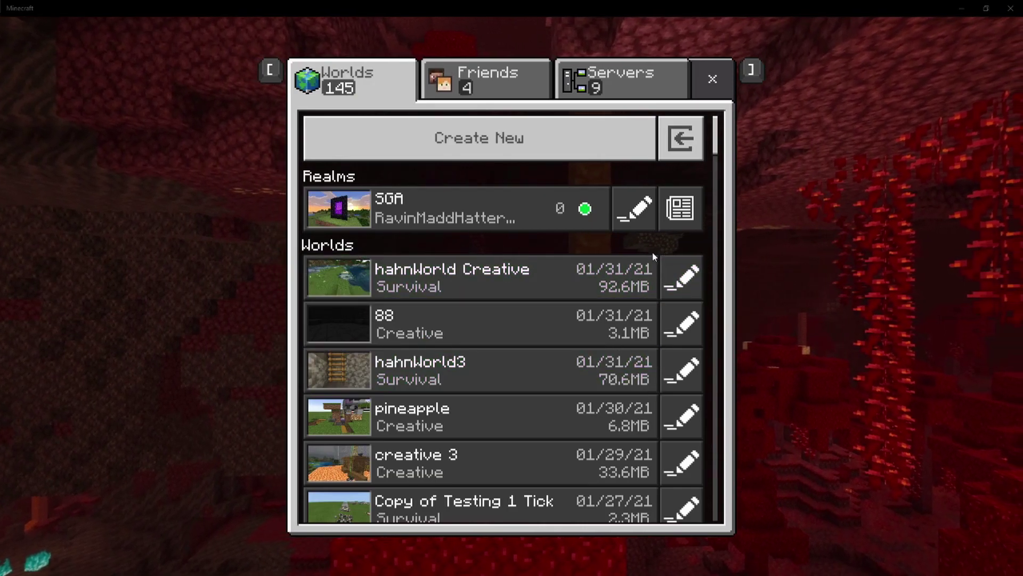
click(689, 300)
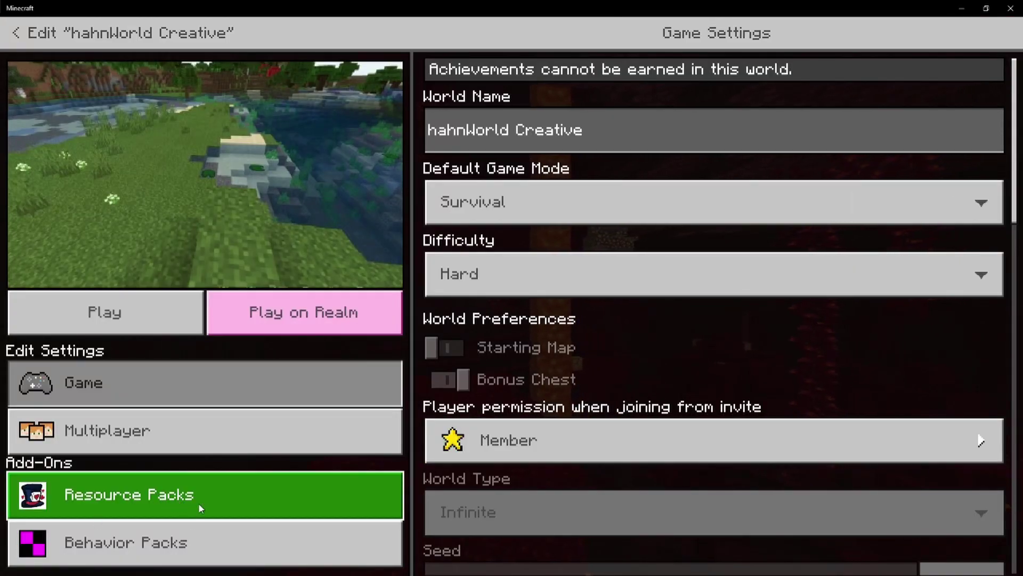
click(156, 477)
click(464, 124)
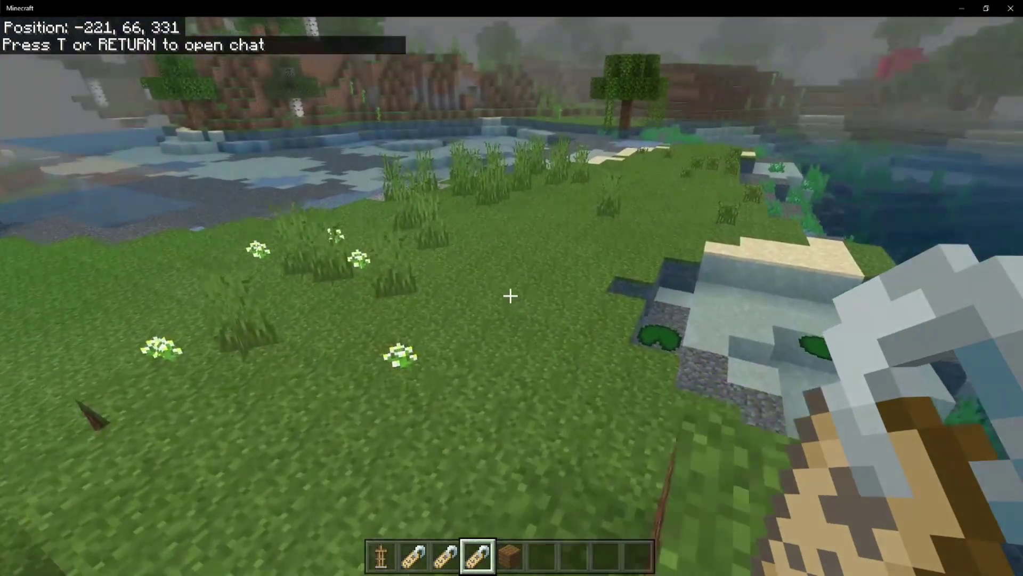
Place an unnamed armor stand on the grass to display the simple pack's ghost structure
key(1)
key(w)
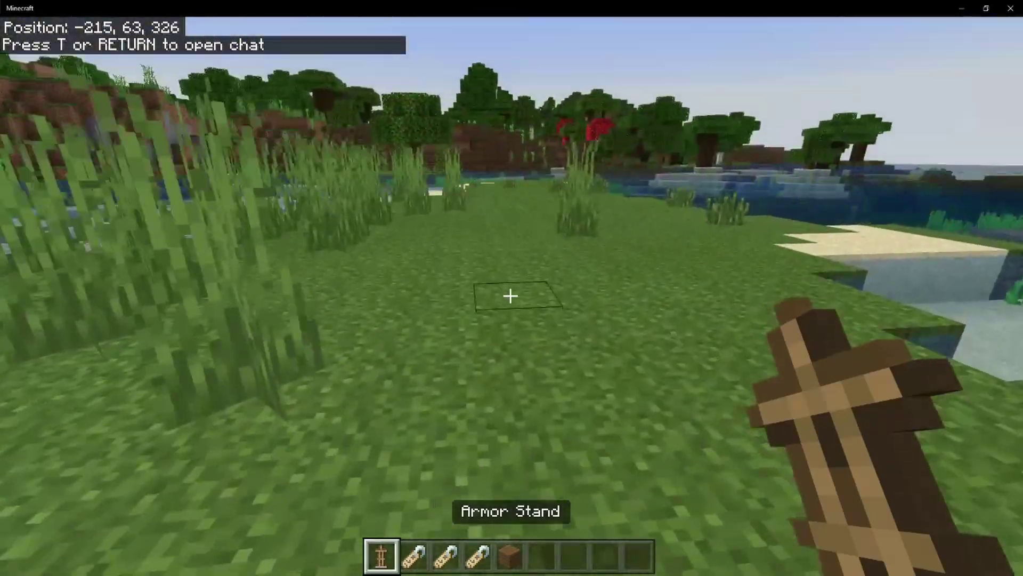
right_click(510, 296)
key(w)
key(2)
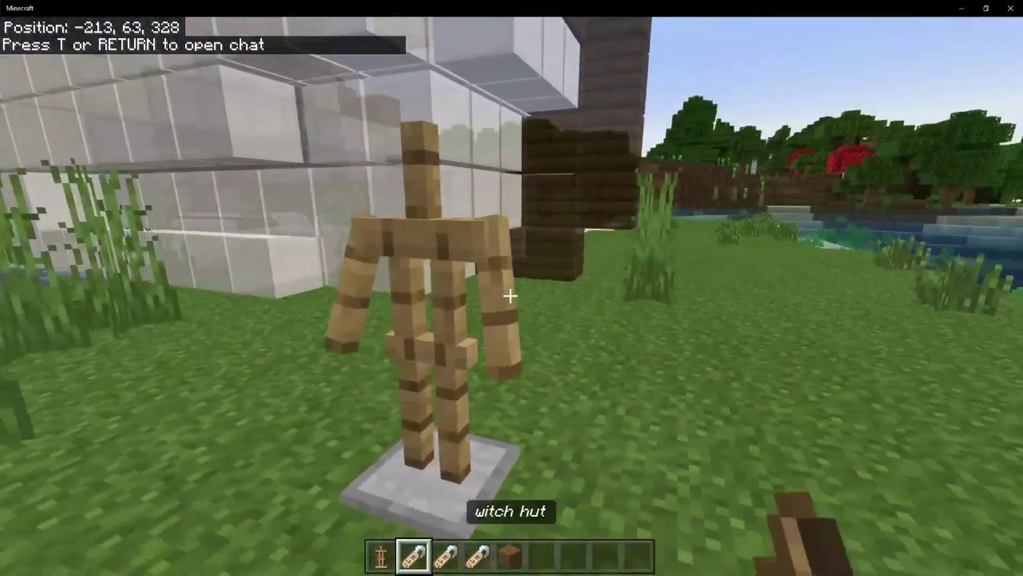
key(3)
key(5)
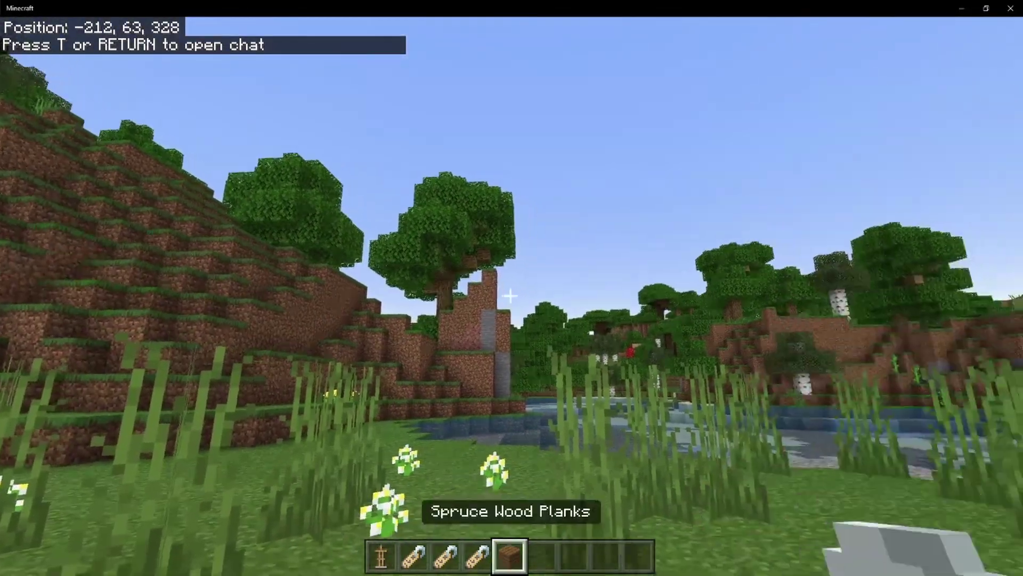
Place another armor stand on the grass and name it with the sorter name tag
key(1)
key(w)
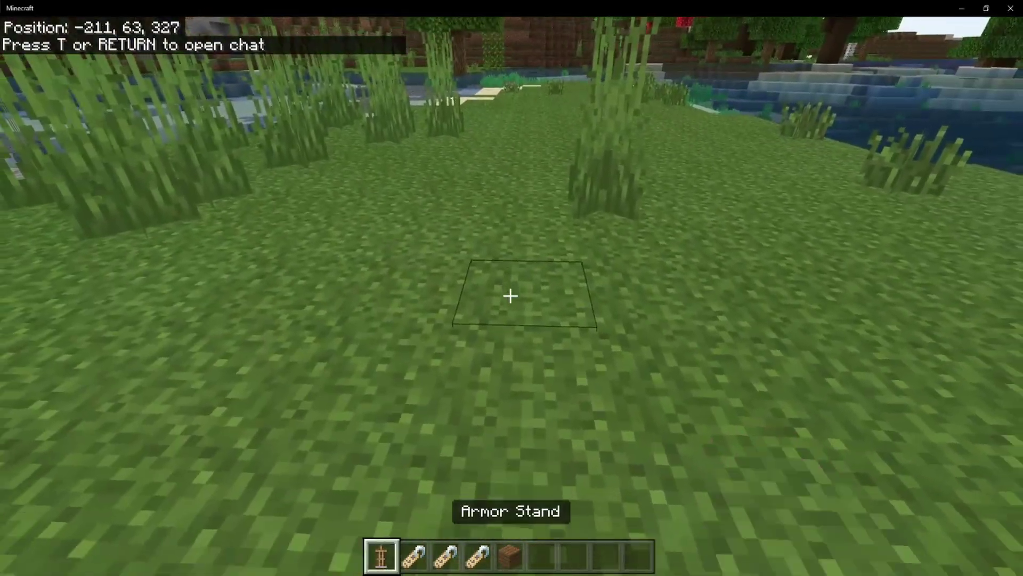
key(3)
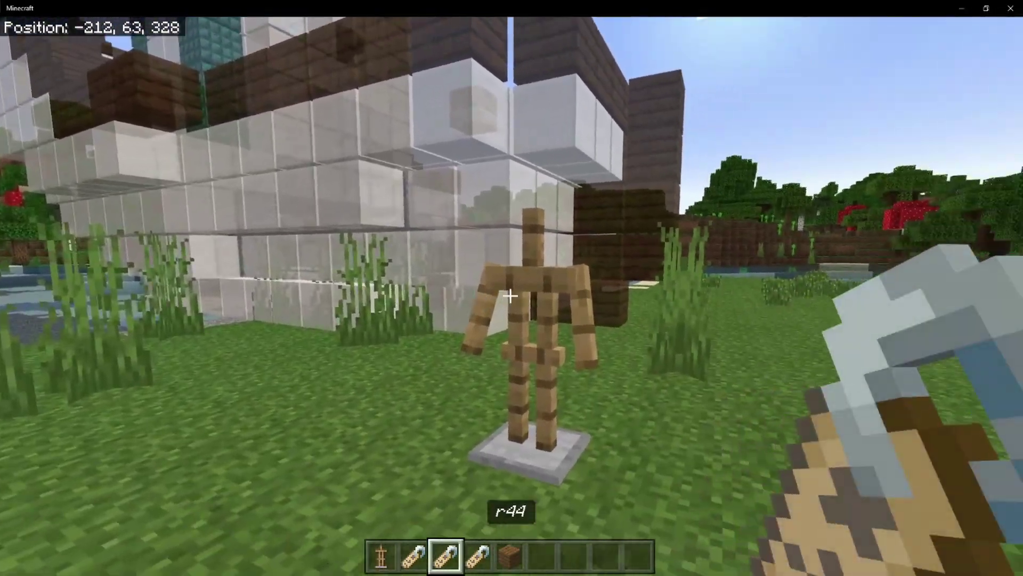
key(4)
right_click(510, 296)
key(5)
key(6)
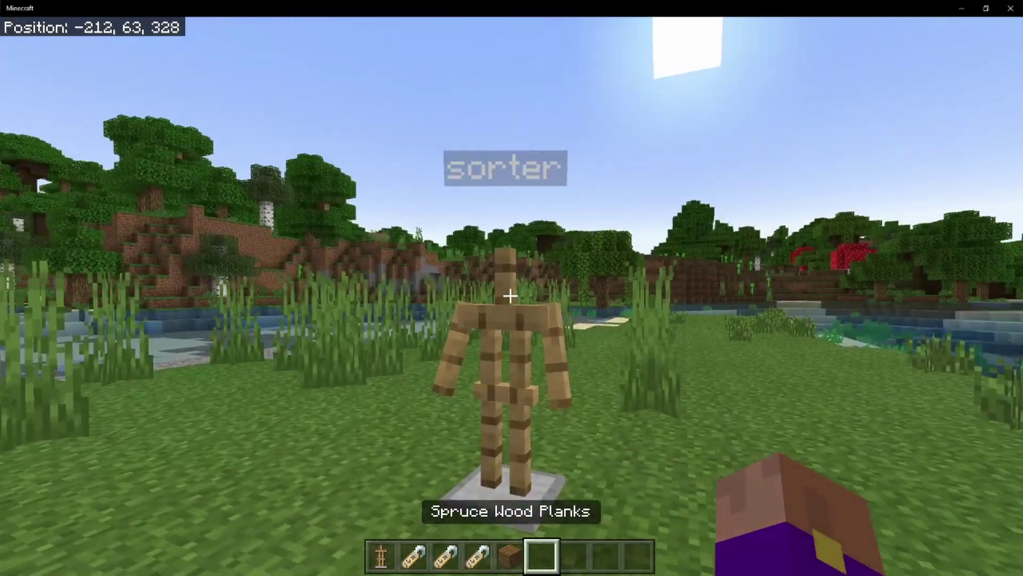
Remove the armor stand named sorter and place a new unnamed armor stand on the grass near the white flowers
click(510, 296)
key(w)
scroll(510, 295, up, 5)
key(a)
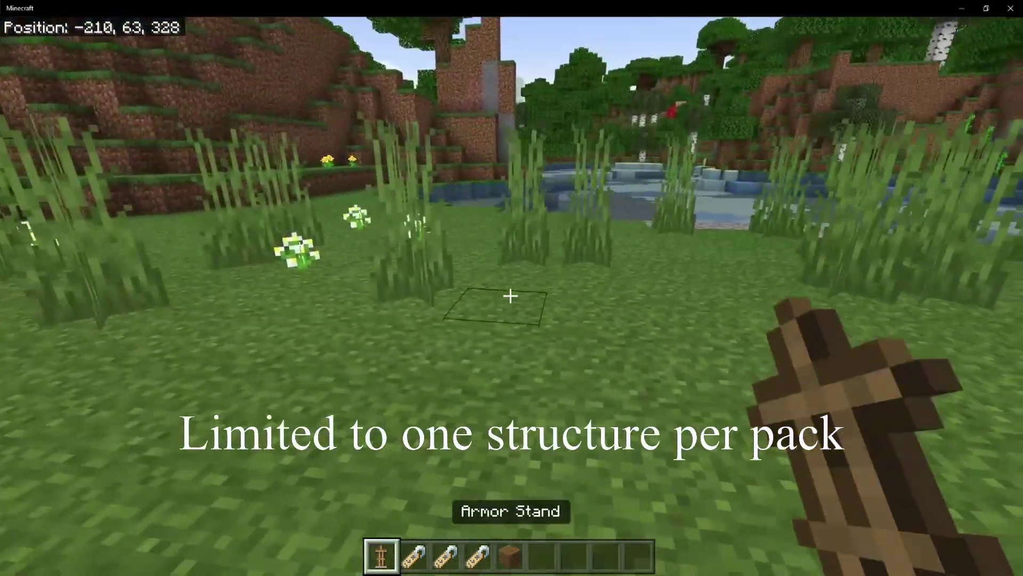
right_click(510, 296)
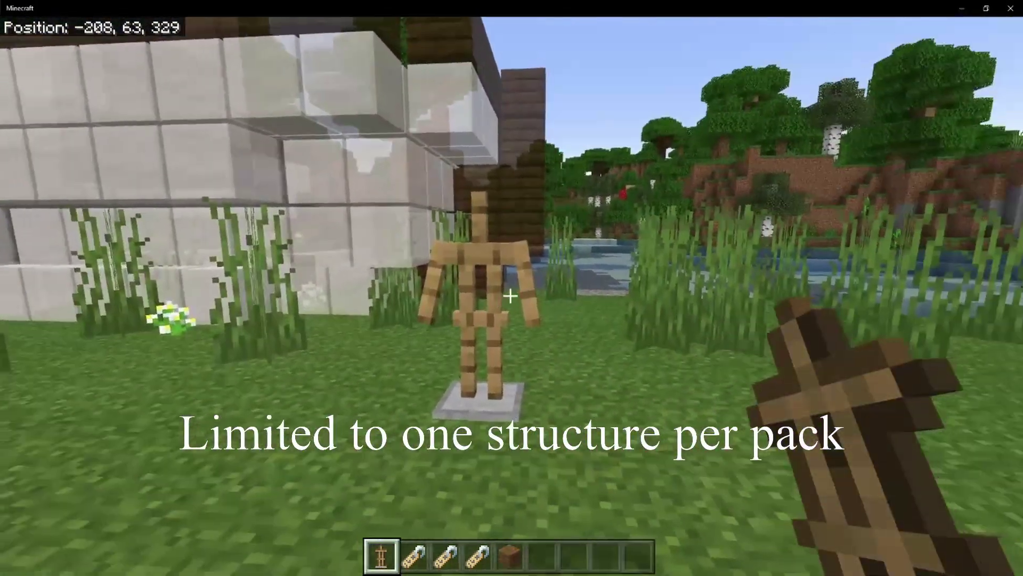
Break the unnamed armor stand and place another one facing a different direction near the water
click(511, 296)
key(w)
right_click(510, 296)
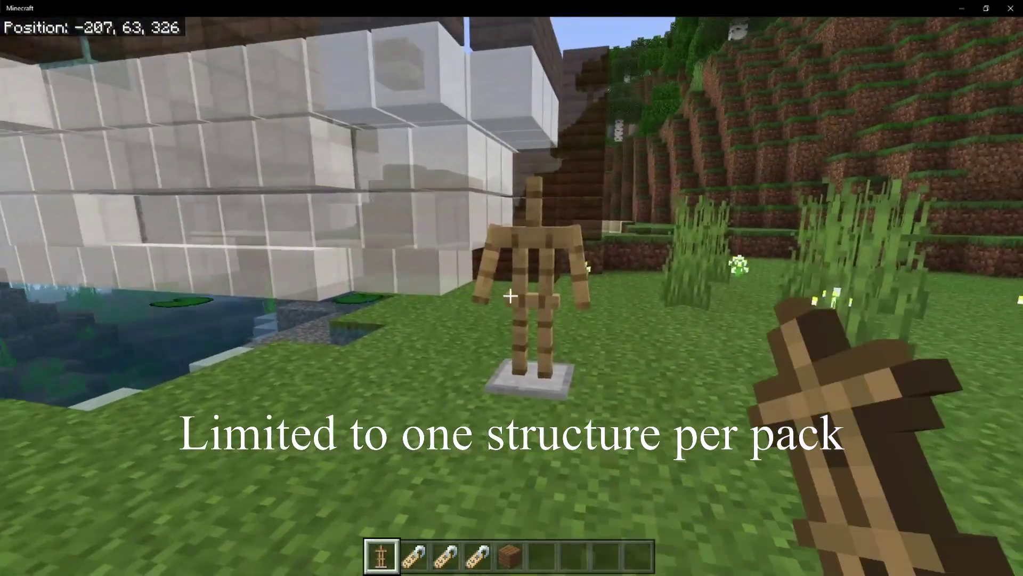
Apply the r44 name tag to the armor stand near the water and switch to an empty hand
key(w)
key(2)
key(3)
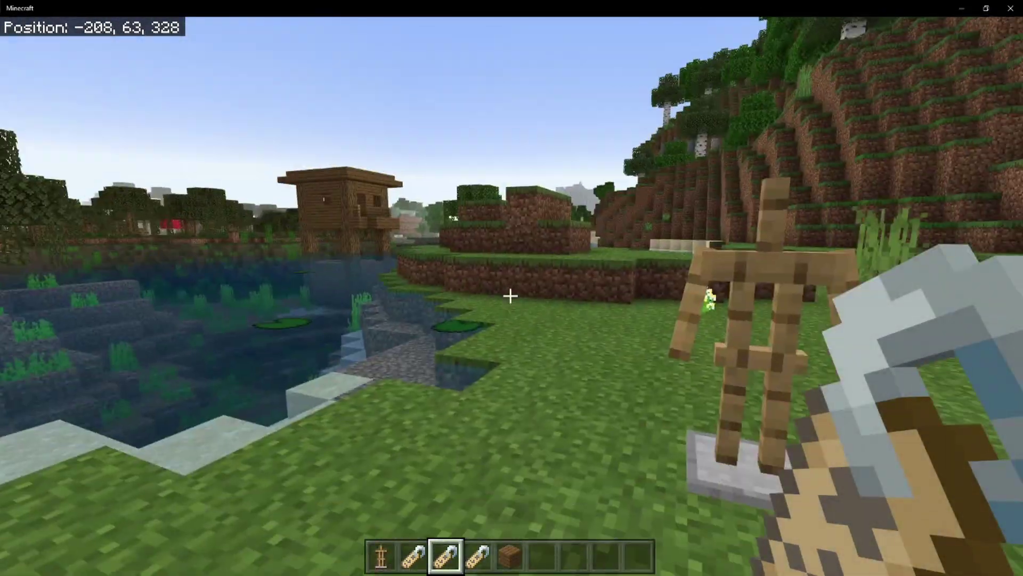
right_click(510, 295)
key(4)
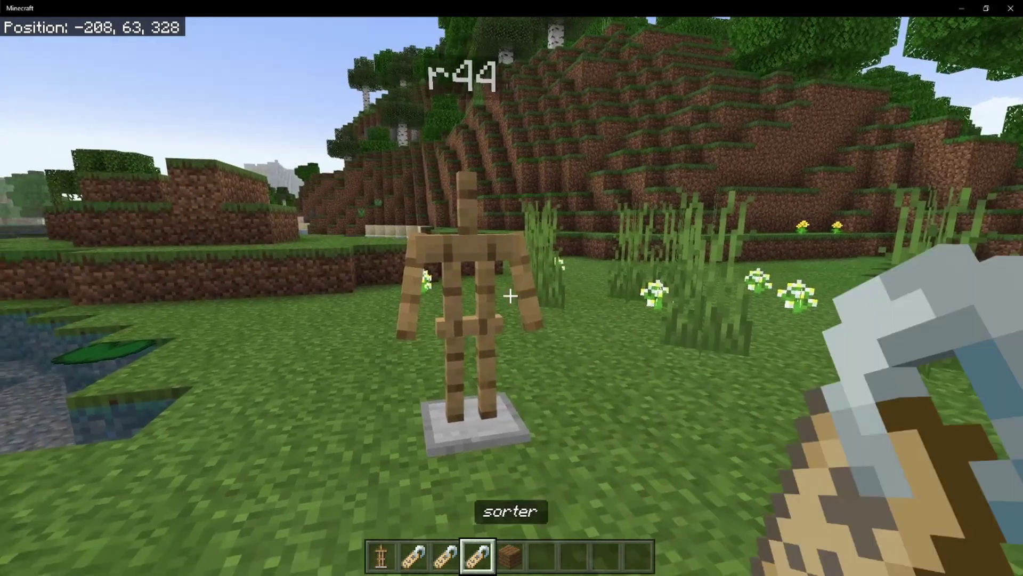
key(5)
key(6)
Walk to the grassy ledge above the water and switch to the front-facing third-person camera
key(w)
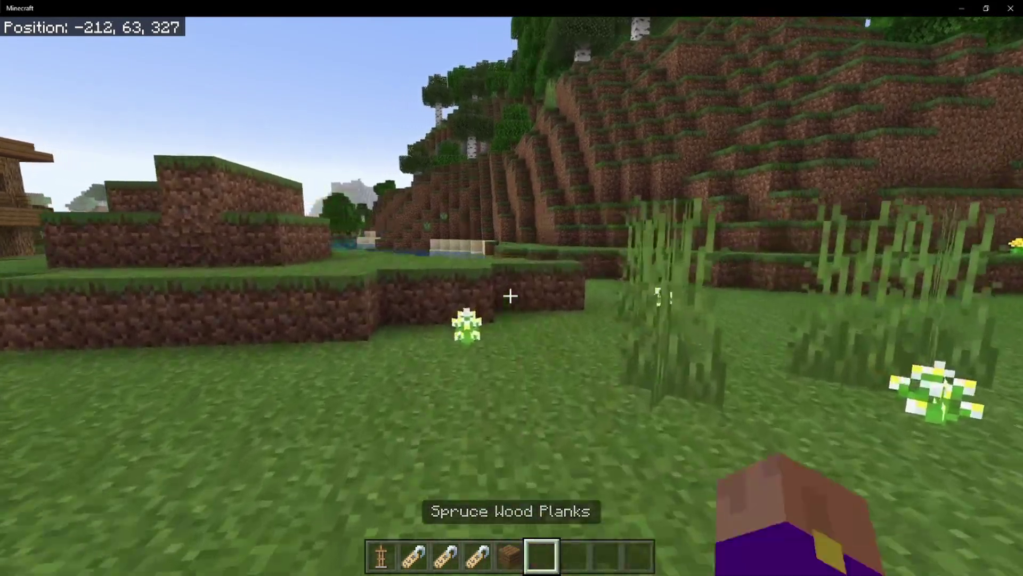
key(w)
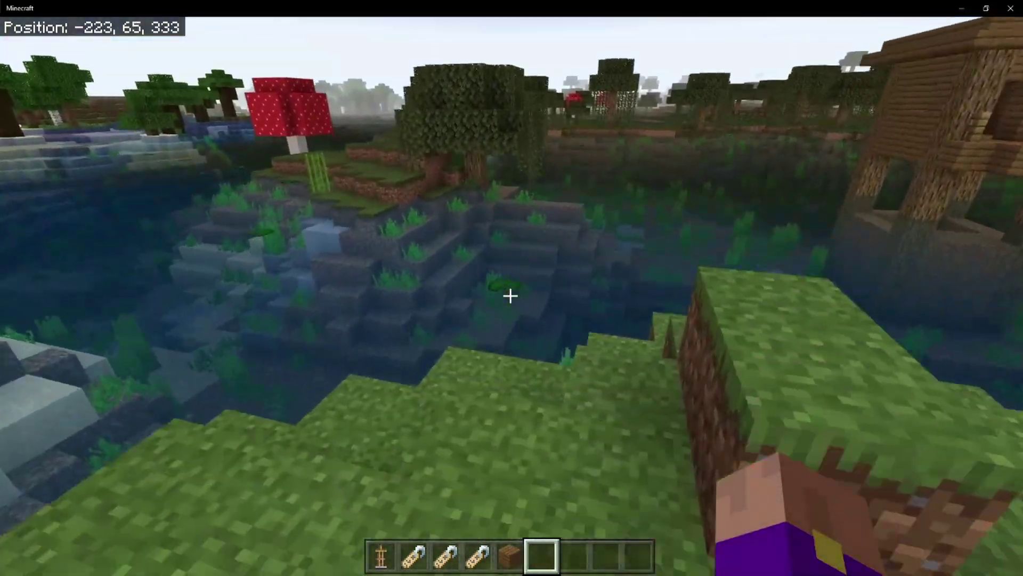
key(F5)
key(F5)
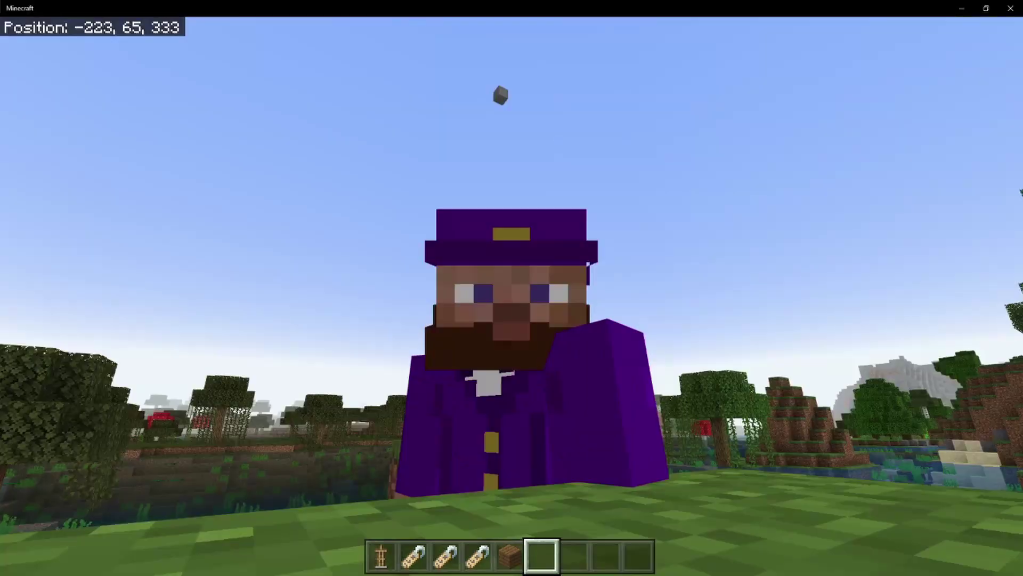